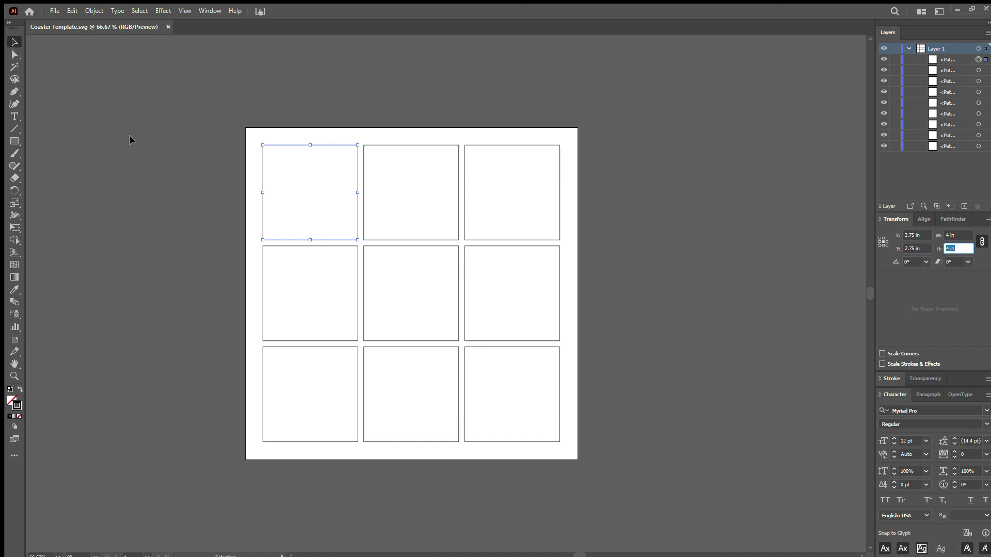
Step: Copy all nine squares of the coaster template and paste them into a new document
left_click_drag(215, 106, 588, 479)
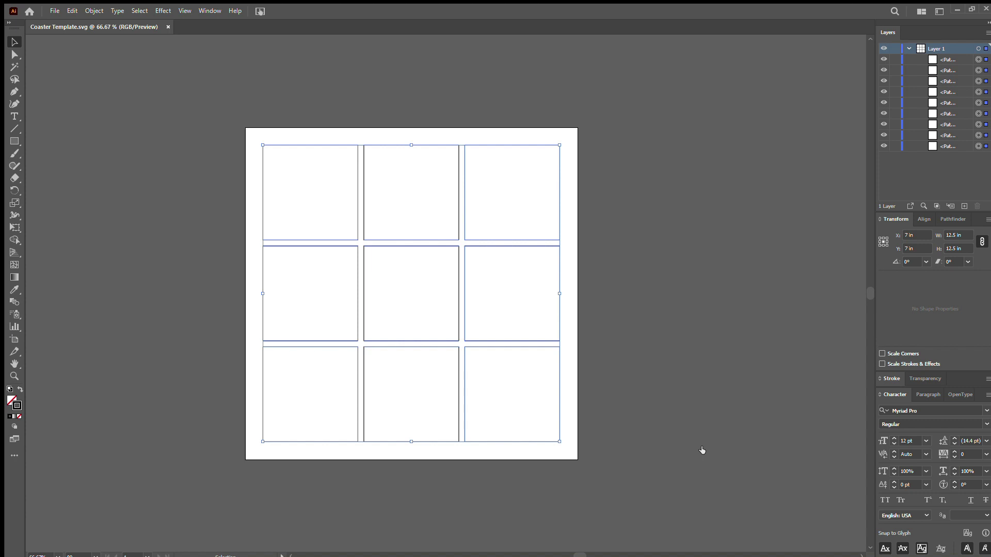
key("ctrl+n")
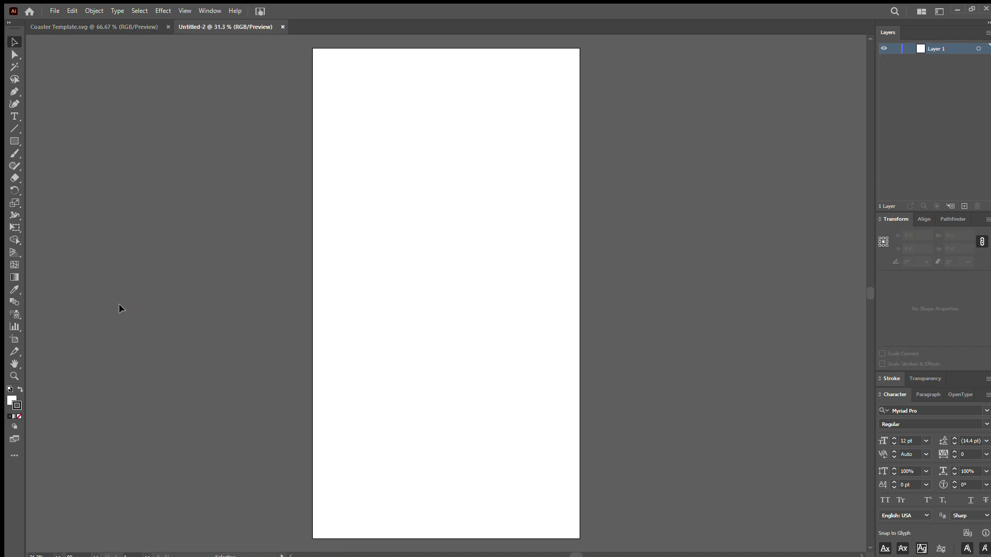
key("ctrl+v")
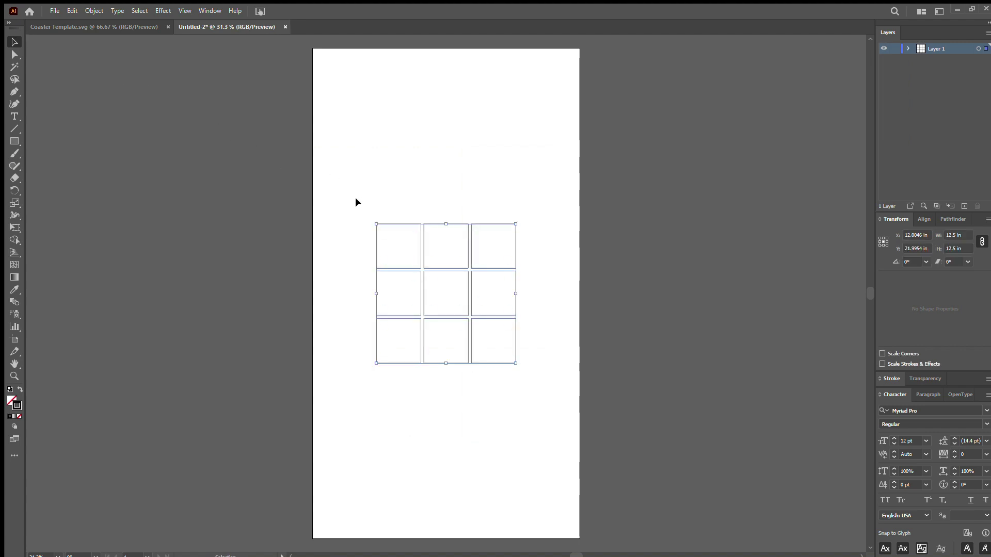
Step: Position the pasted grid of nine squares at X 12 in and Y 12 in
left_click_drag(349, 201, 516, 376)
left_click(910, 238)
left_click(910, 250)
left_click(906, 238)
type("12")
left_click(907, 248)
type("12")
key("Return")
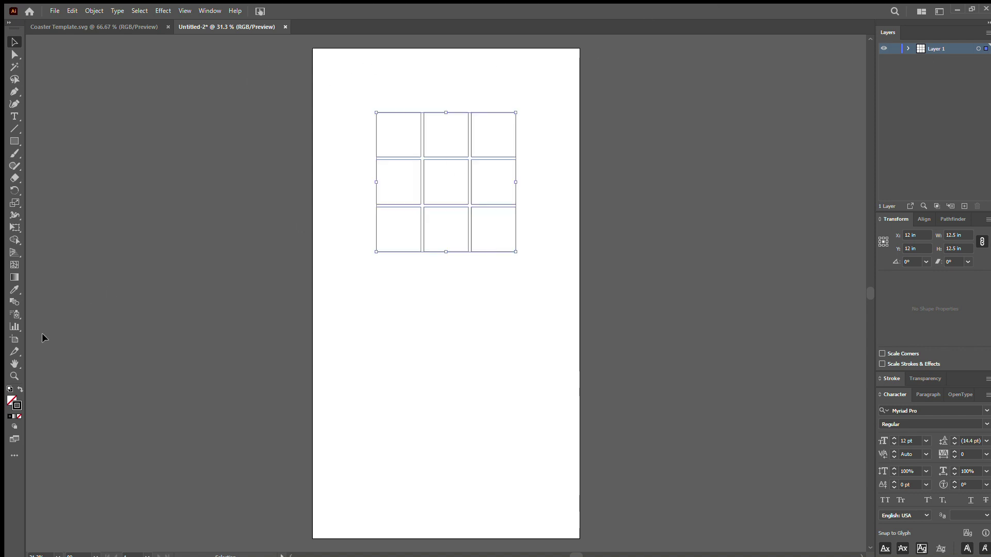
Step: Show the rulers and check the size of the upper-left square in the grid
left_click(15, 377)
left_click(460, 183)
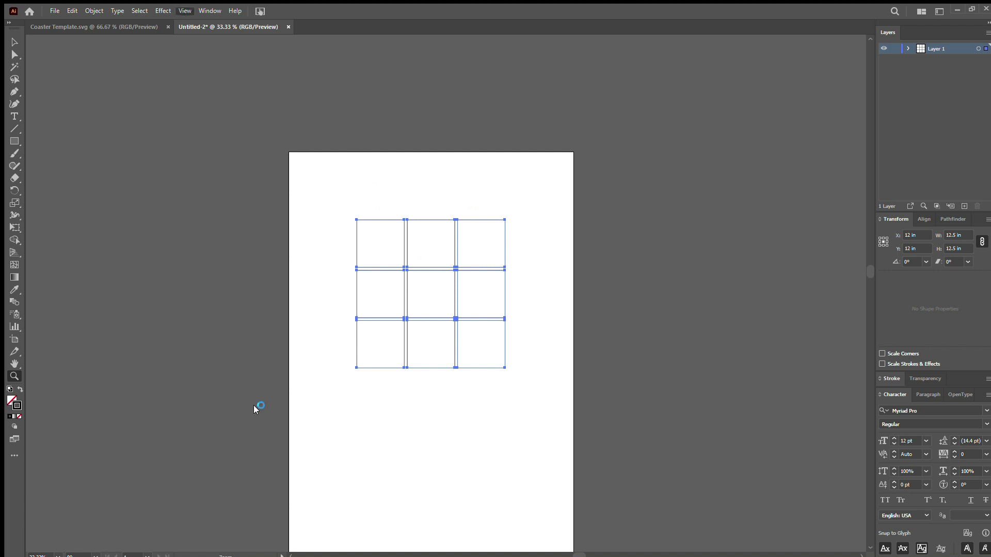
key("ctrl+r")
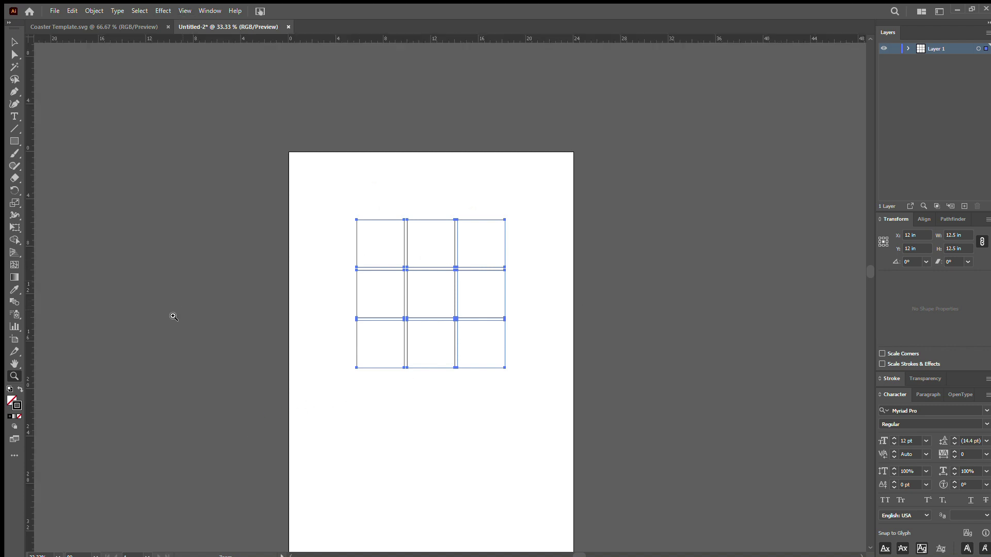
left_click(443, 315)
left_click(442, 287)
key("v")
left_click(258, 132)
left_click(285, 116)
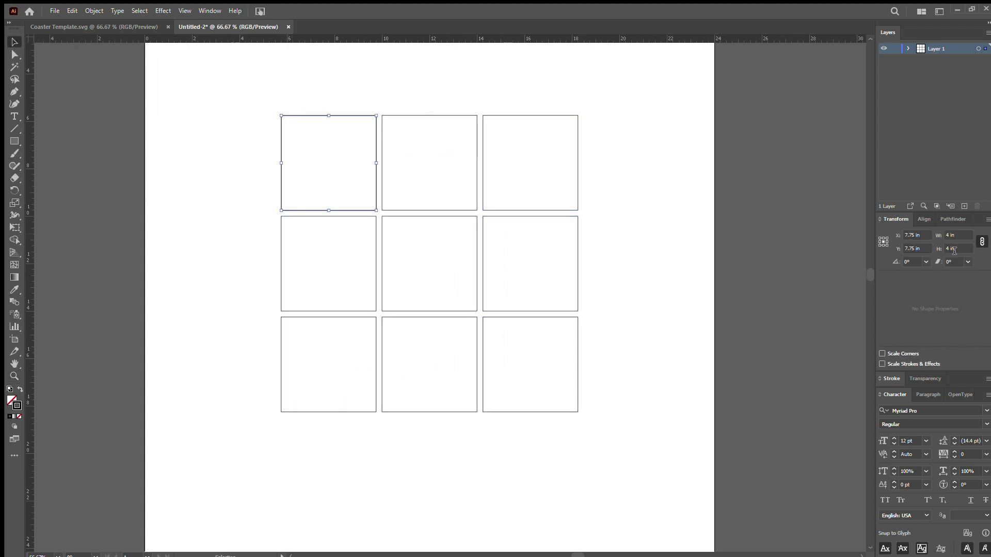
left_click(154, 86)
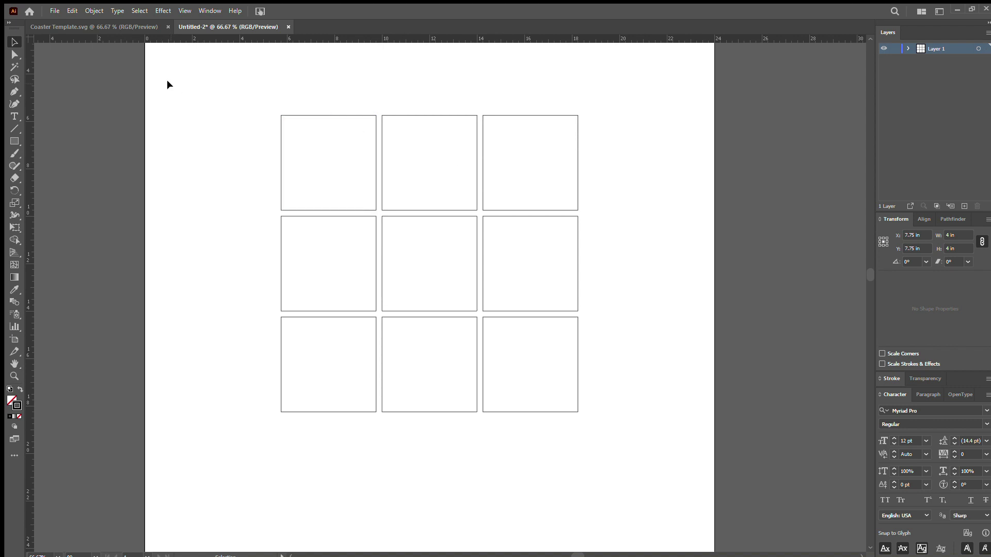
Step: Duplicate the rightmost column of three squares to its right, centred at X 20.5 in
left_click(14, 52)
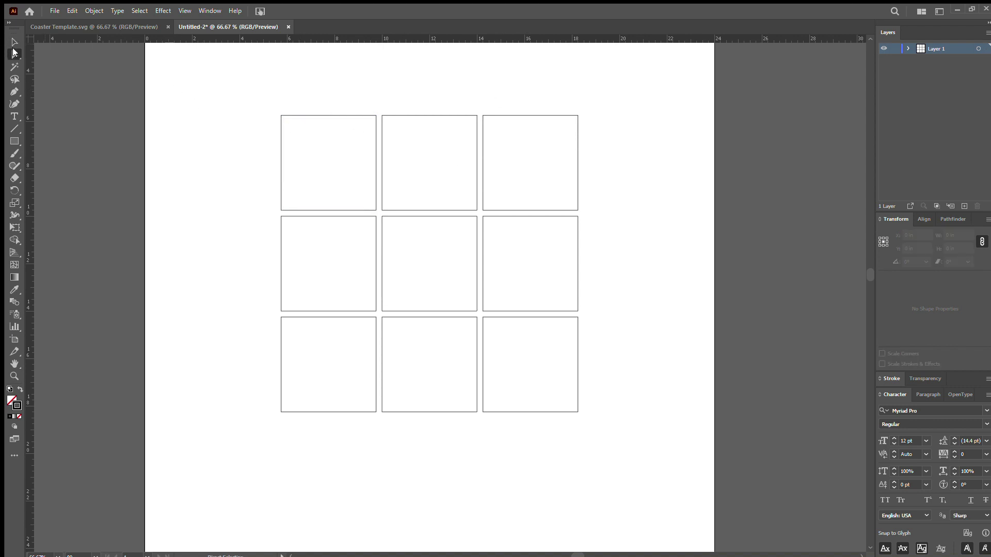
left_click_drag(603, 93, 479, 424)
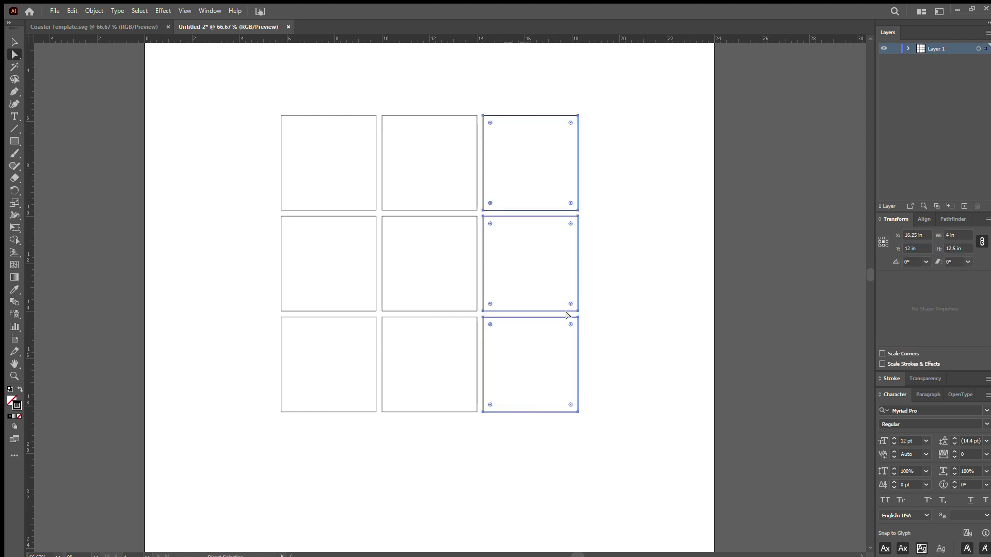
left_click(14, 43)
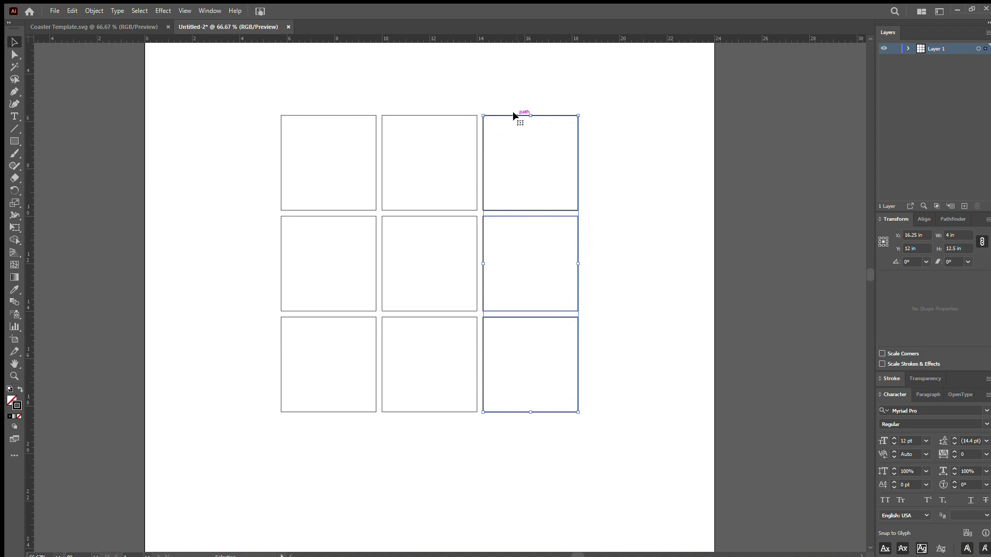
left_click_drag(513, 116, 613, 118)
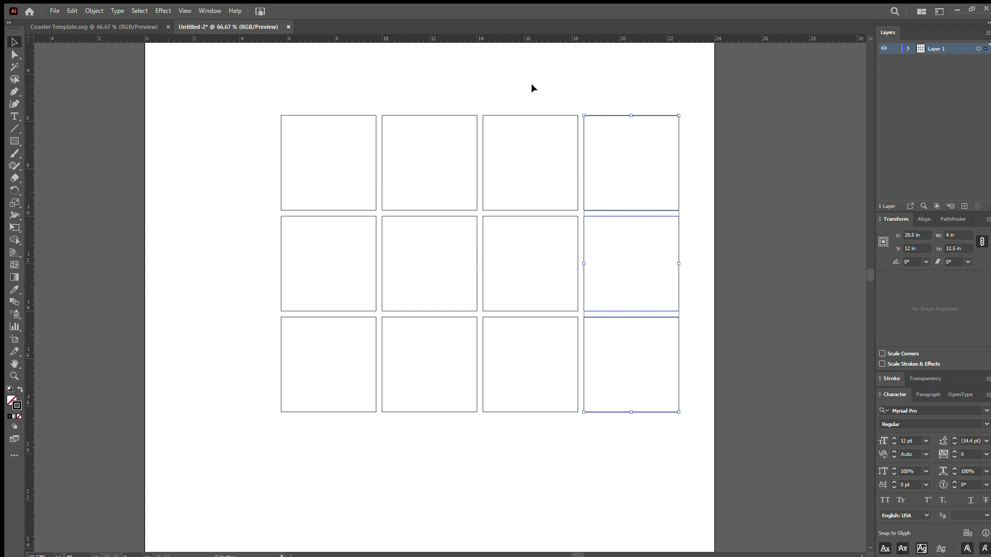
Step: Compare the X positions of the third and fourth columns of squares, by centre and by right edge
left_click(479, 98)
left_click_drag(479, 106, 578, 421)
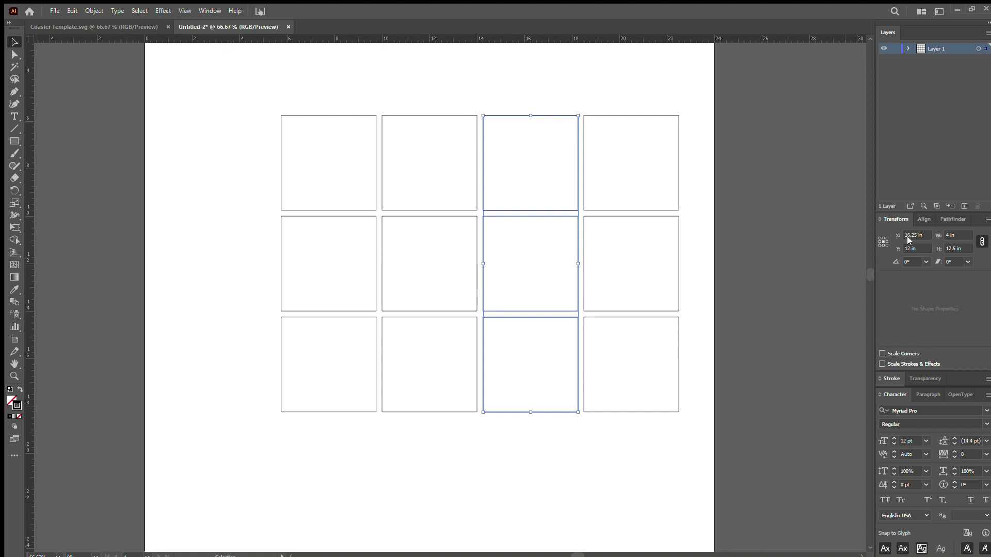
left_click(925, 238)
left_click_drag(690, 98, 579, 422)
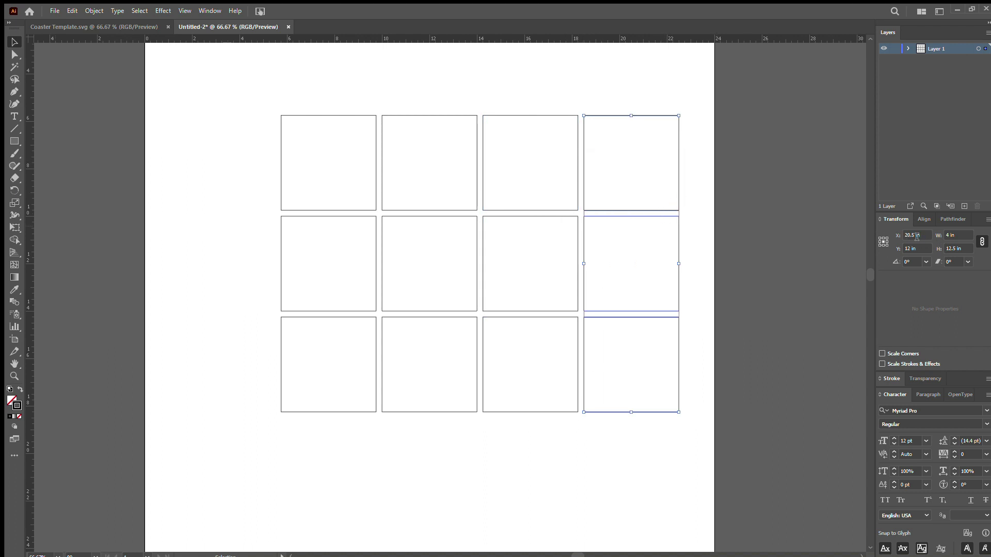
left_click(15, 54)
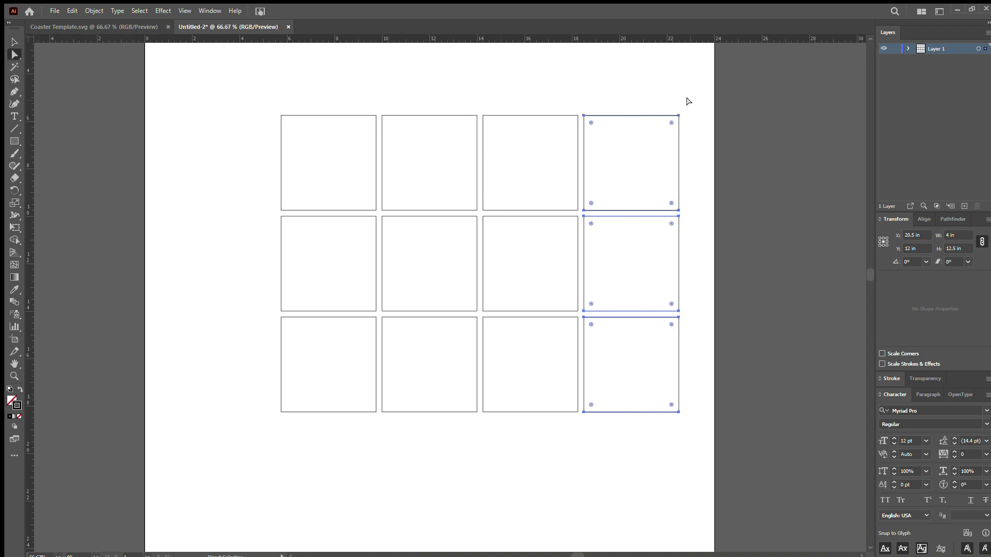
left_click_drag(688, 107, 578, 455)
left_click_drag(477, 95, 576, 417)
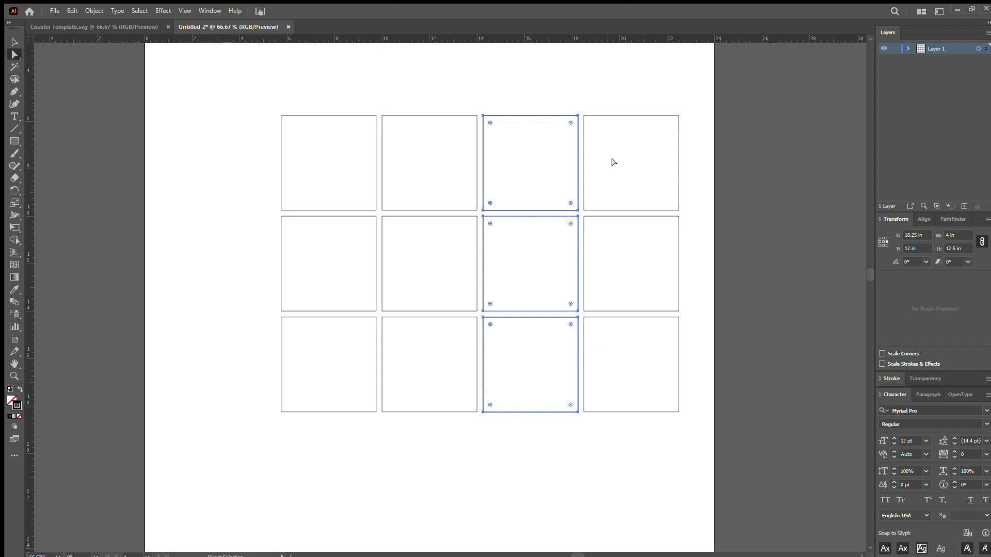
left_click_drag(687, 104, 579, 420)
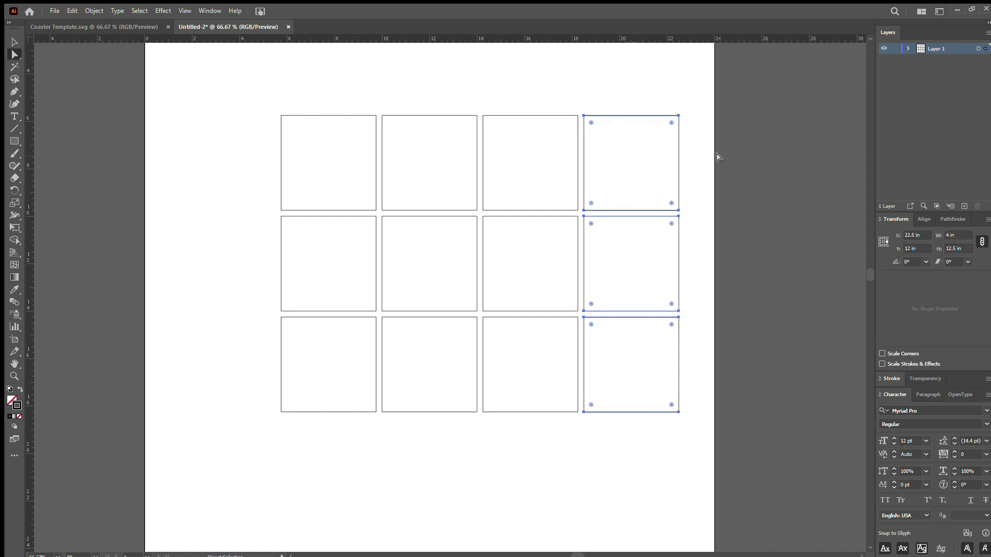
Step: Shift the fourth column sideways and try placing it at X 18.5 in with the right edge as reference
left_click(14, 42)
mouse_move(599, 115)
left_mouse_down()
mouse_move(624, 116)
mouse_move(612, 115)
left_mouse_up()
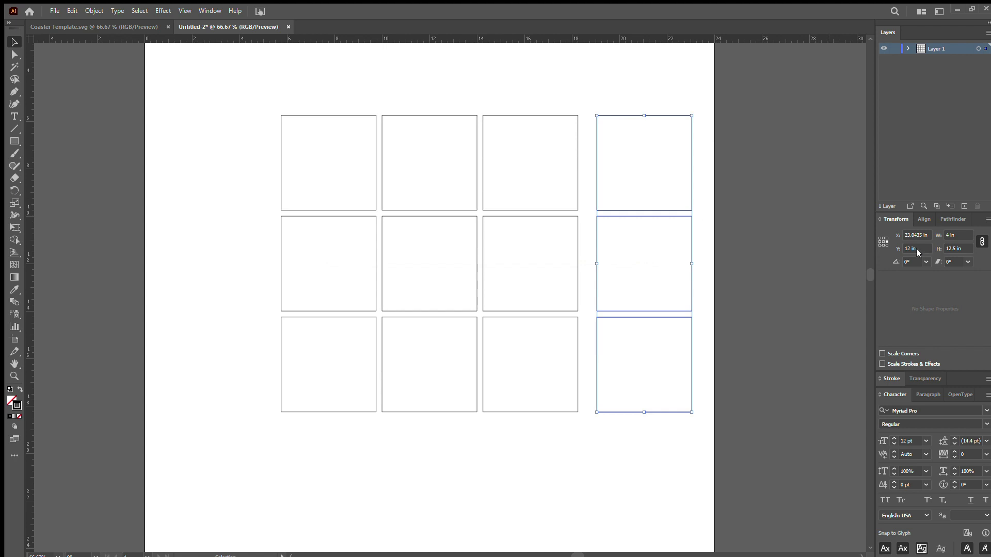
left_click_drag(926, 236, 901, 238)
type("18.5")
key("Return")
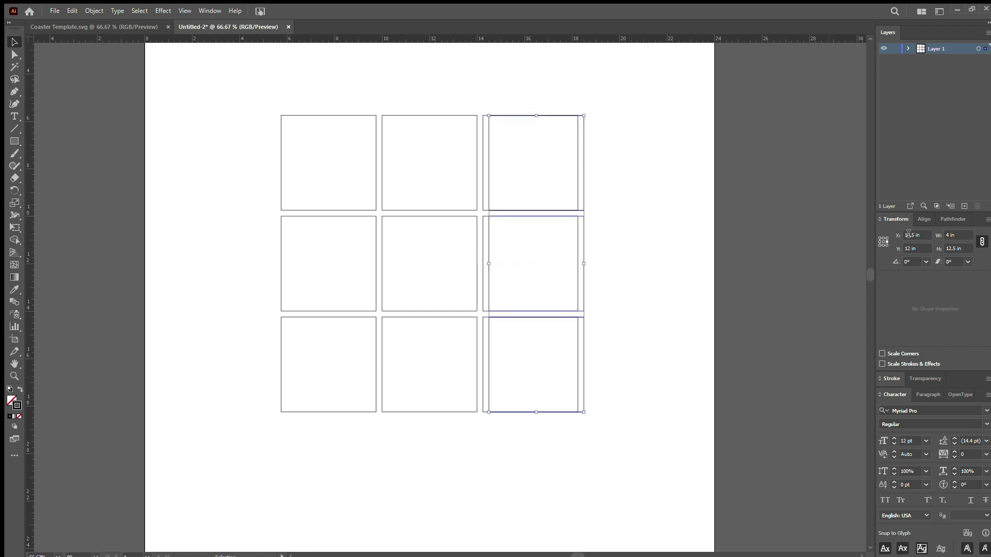
Step: Change the reference point to the left edge, place the fourth column at X 18.5 in, and deselect it
left_click(880, 241)
type("18.5")
key("Return")
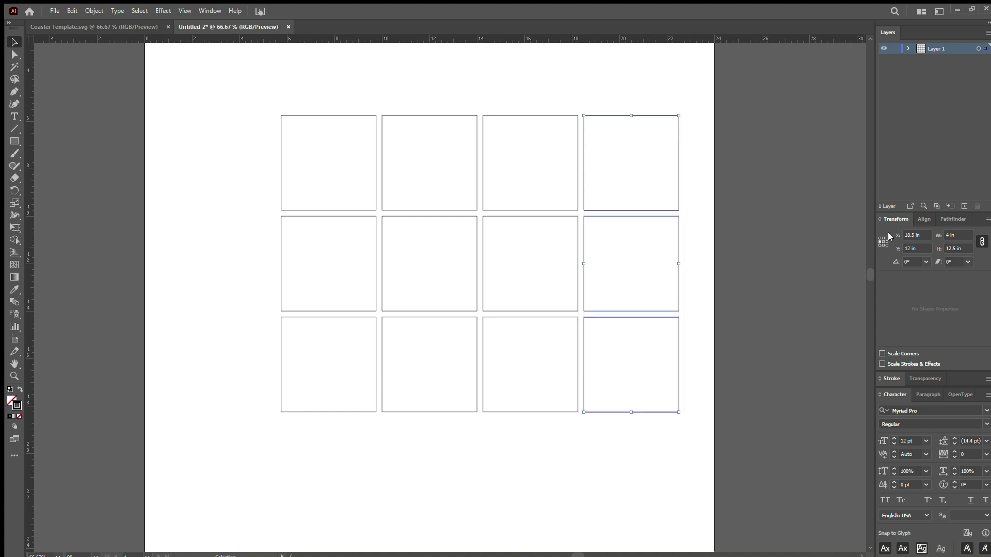
left_click(14, 55)
left_click(637, 93)
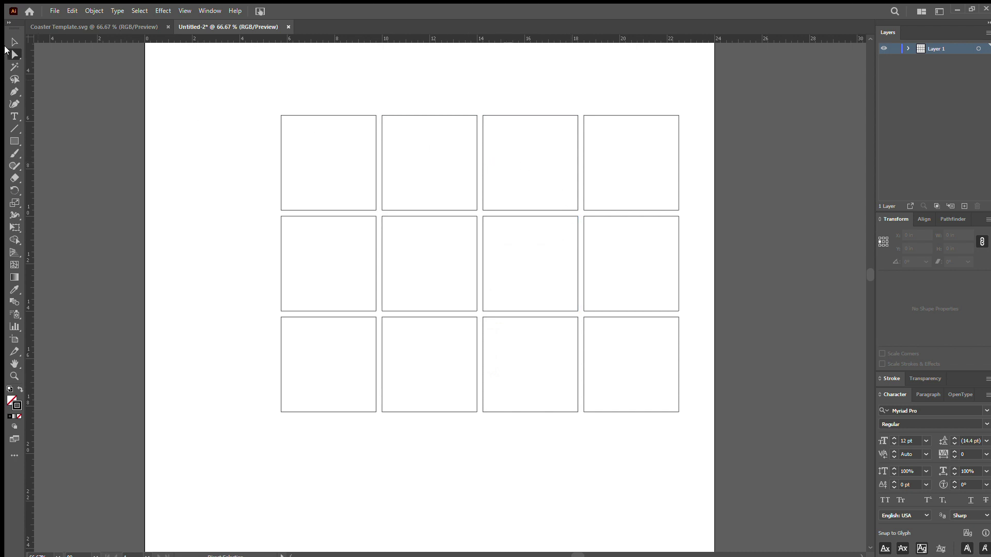
Step: Duplicate the top row of four squares upward, leaving a 0.25 in gap between the rows
left_click(11, 55)
left_click_drag(232, 79, 700, 216)
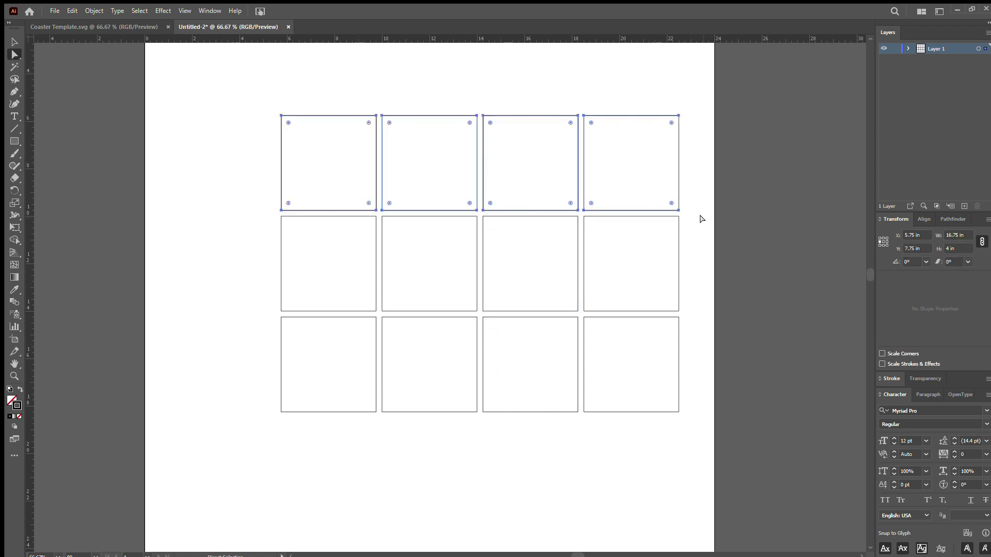
scroll(701, 218, "up", 4)
key("v")
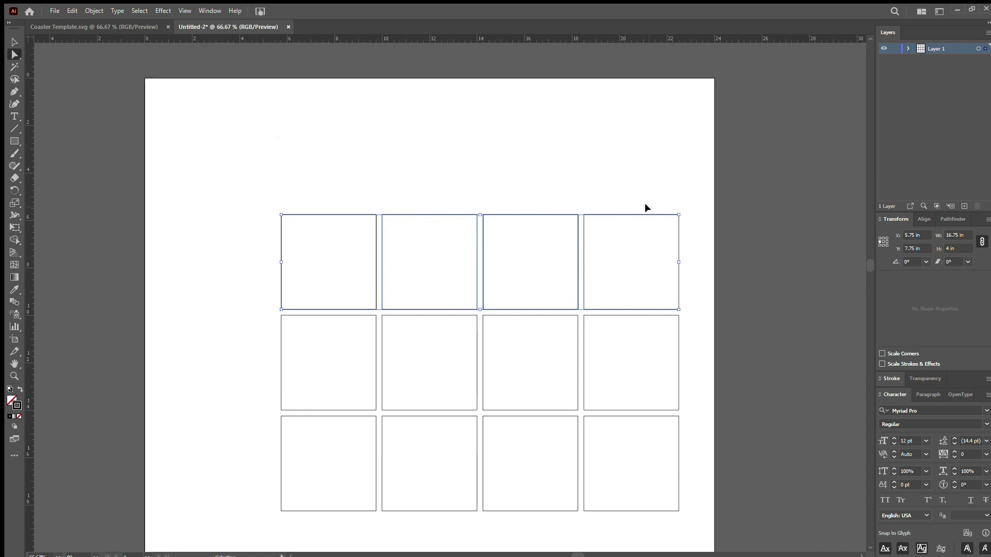
key("a")
left_click_drag(636, 215, 632, 110)
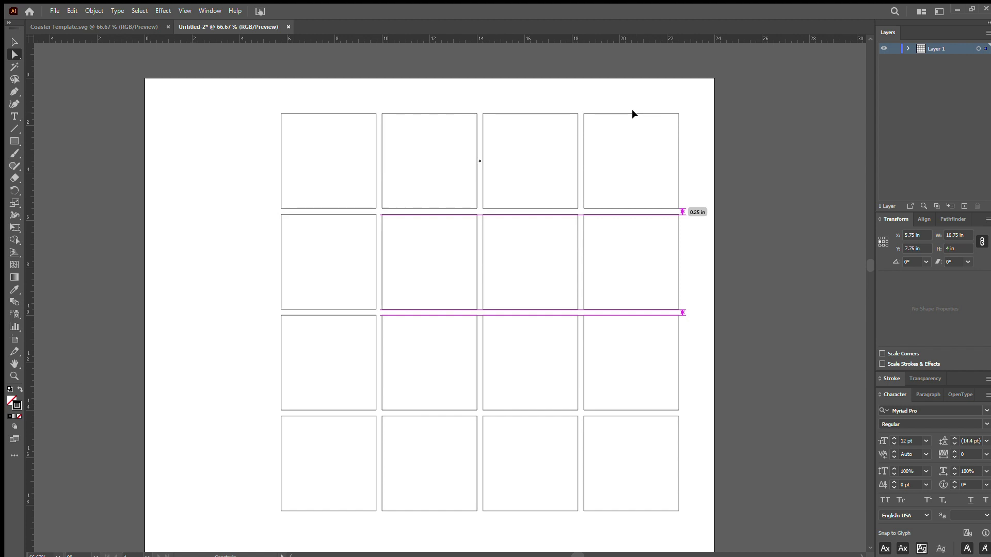
left_click_drag(631, 109, 632, 109)
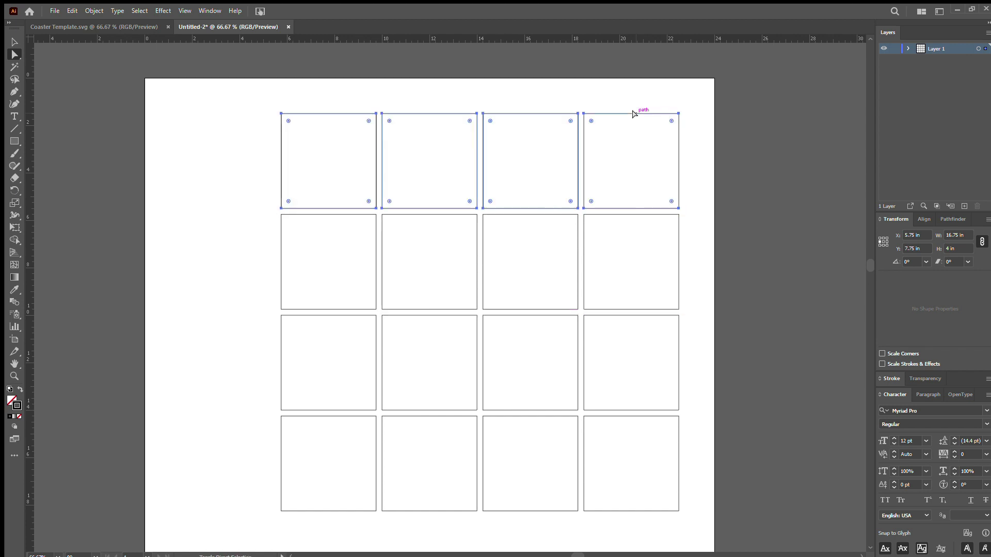
left_click(759, 292)
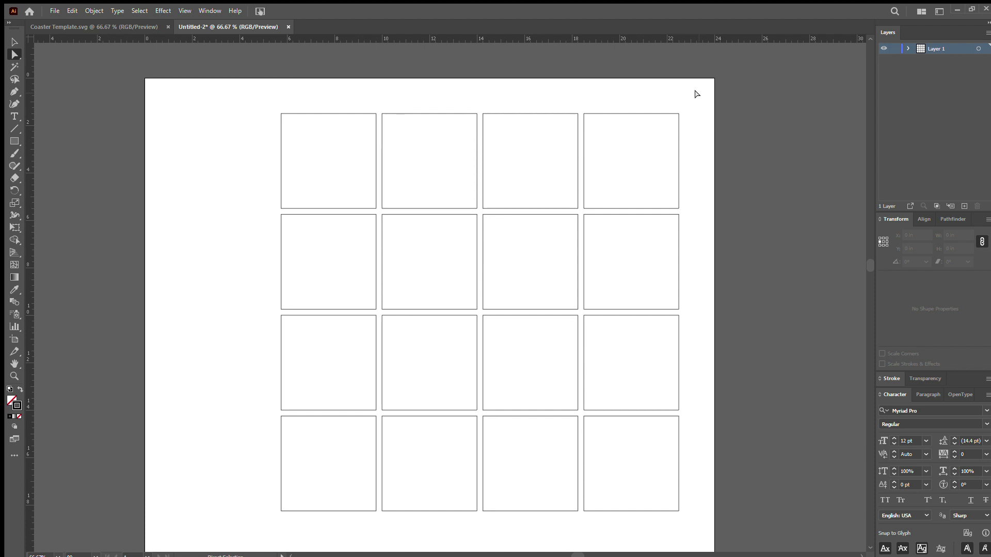
Step: Select all sixteen squares and set the transform reference point to the centre
left_click_drag(691, 98, 263, 528)
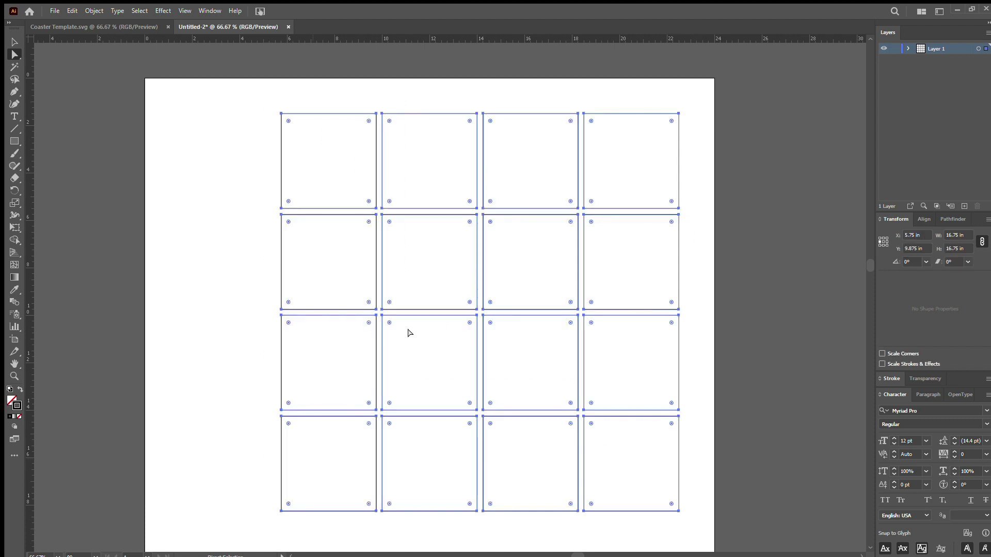
left_click(886, 241)
Step: Duplicate the whole four-by-four grid directly below itself, keeping the same row spacing, to form eight rows of four squares
left_click(14, 376)
left_click(426, 403, "alt")
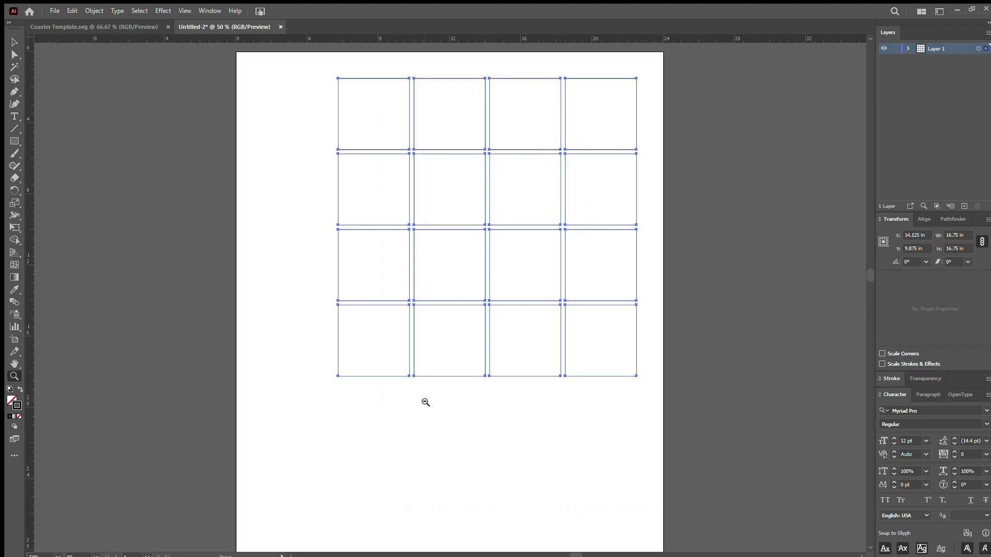
left_click(469, 423, "alt")
left_click(15, 54)
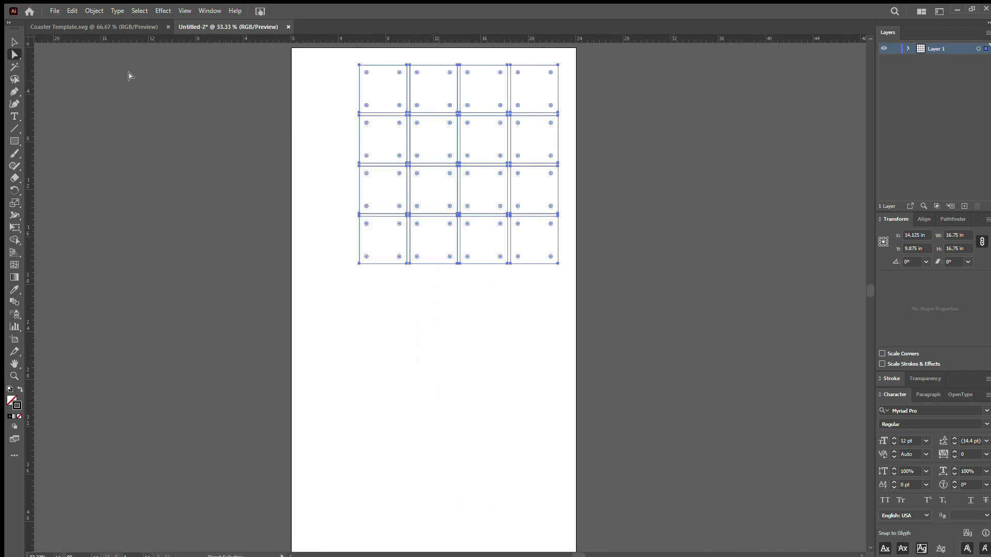
left_click(598, 330)
scroll(597, 331, "up", 3)
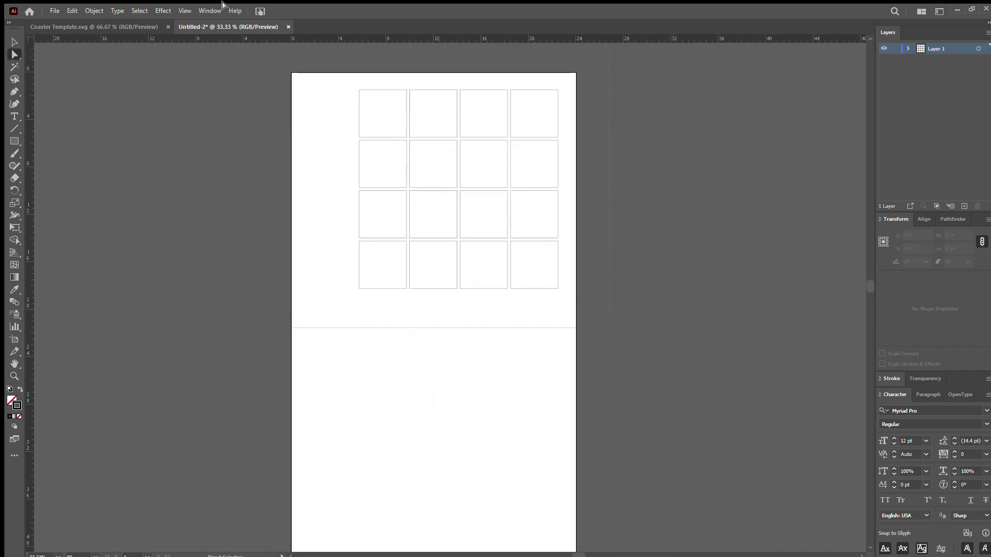
key("v")
key("ctrl+a")
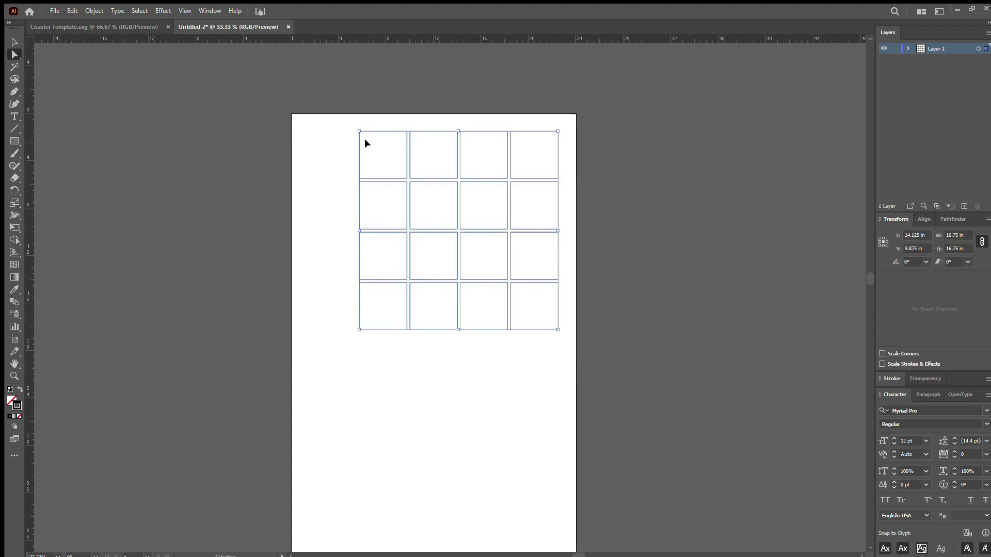
key("a")
left_click_drag(442, 129, 443, 330)
left_click(607, 283)
scroll(607, 282, "down", 4)
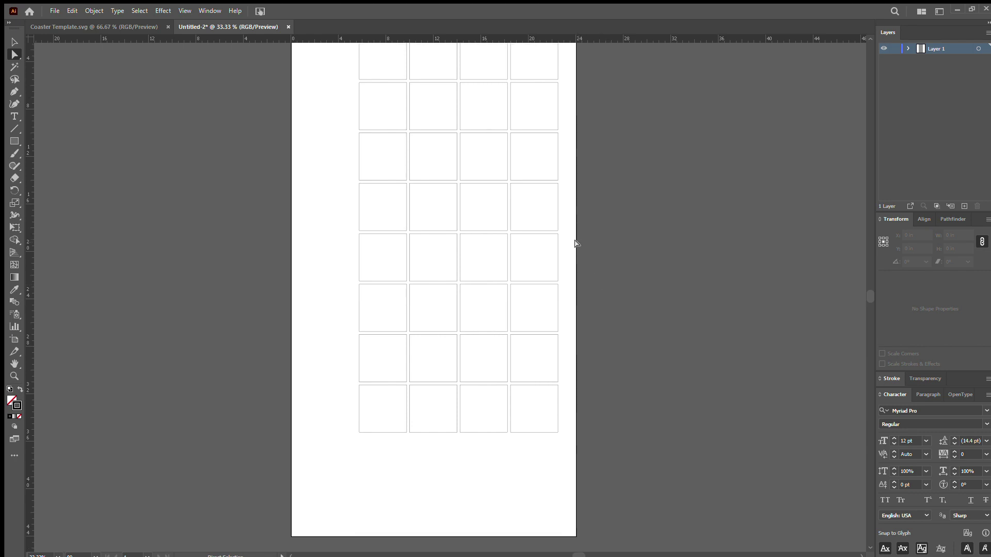
scroll(576, 243, "up", 3)
scroll(578, 101, "down", 3)
left_click_drag(576, 45, 327, 438)
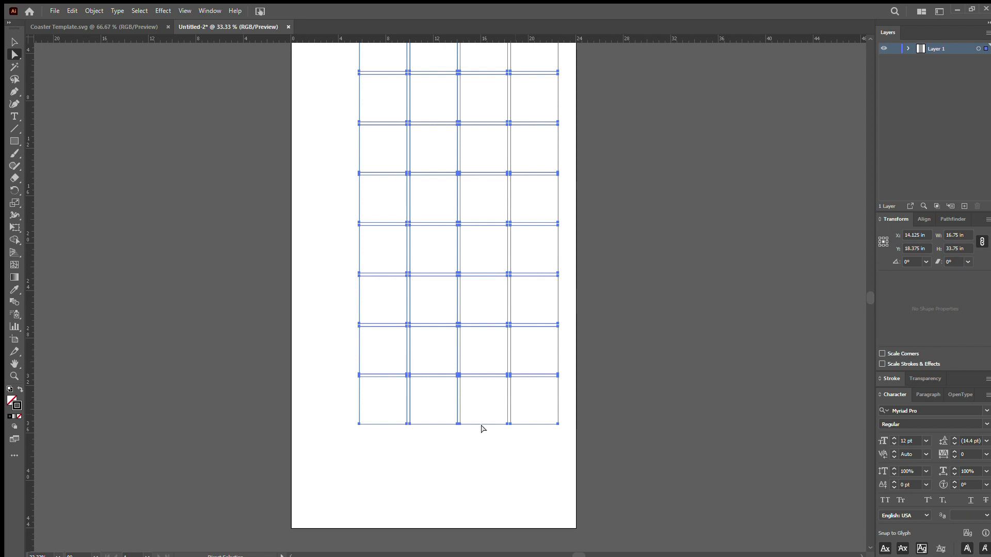
scroll(602, 441, "up", 2)
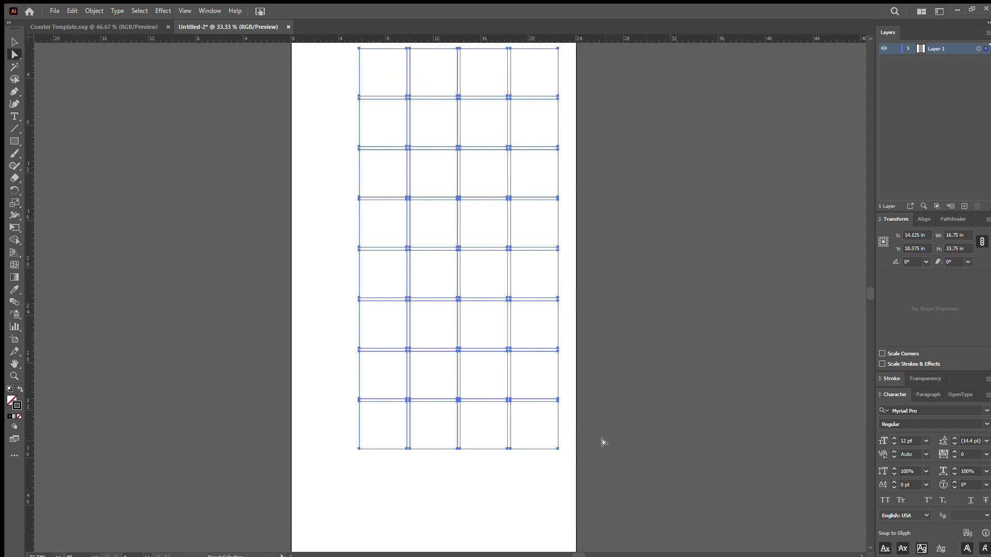
scroll(544, 427, "down", 1)
scroll(544, 430, "down", 2)
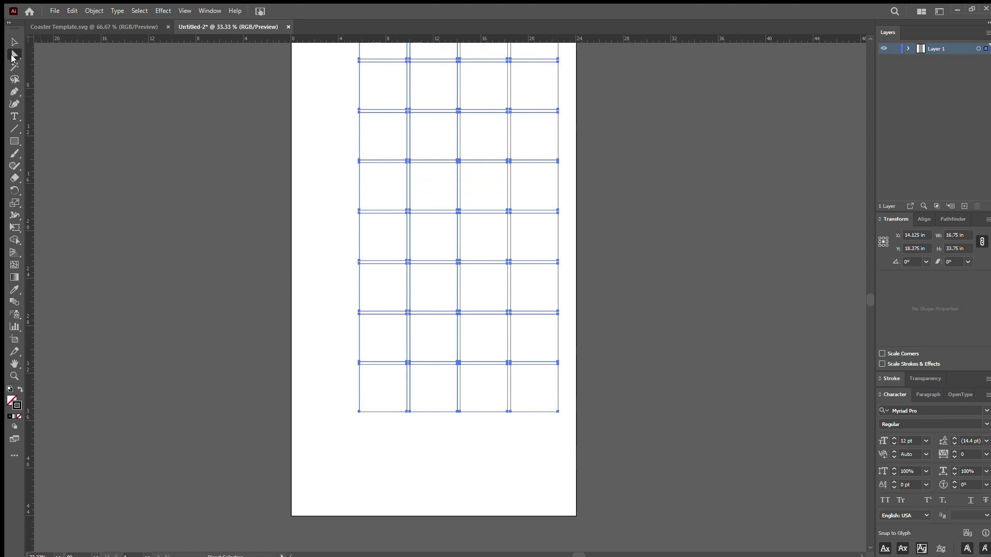
left_click(233, 303)
Step: Duplicate the bottom two rows downward with the same 0.25 in gap and delete the surplus last row, making nine rows of four
left_click_drag(600, 456, 326, 314)
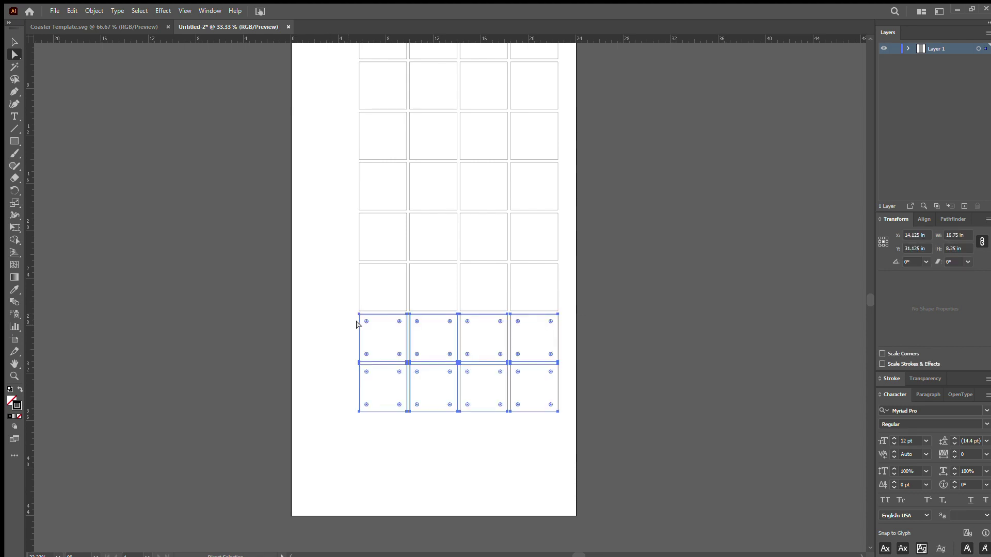
key("a")
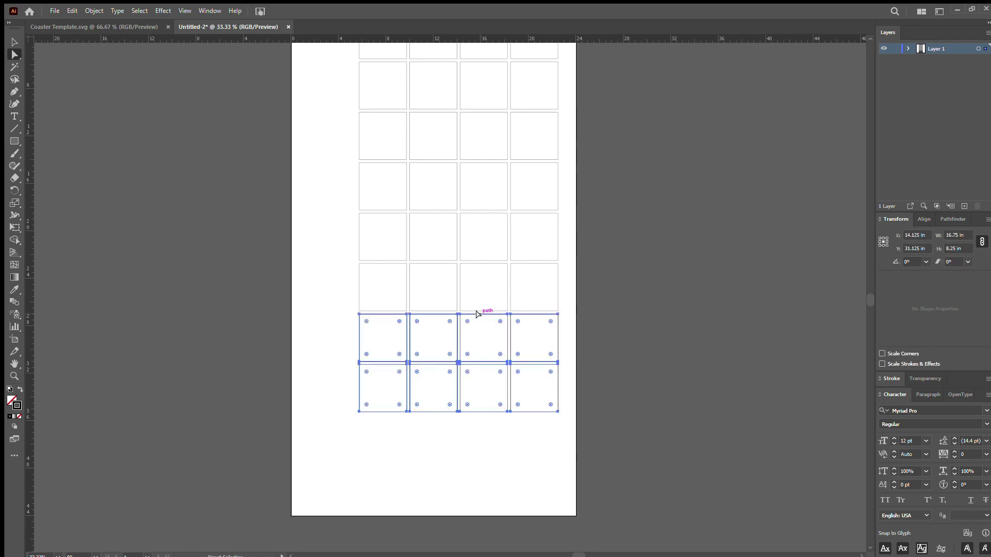
left_click_drag(476, 311, 470, 411)
left_click_drag(598, 542, 310, 465)
key("Delete")
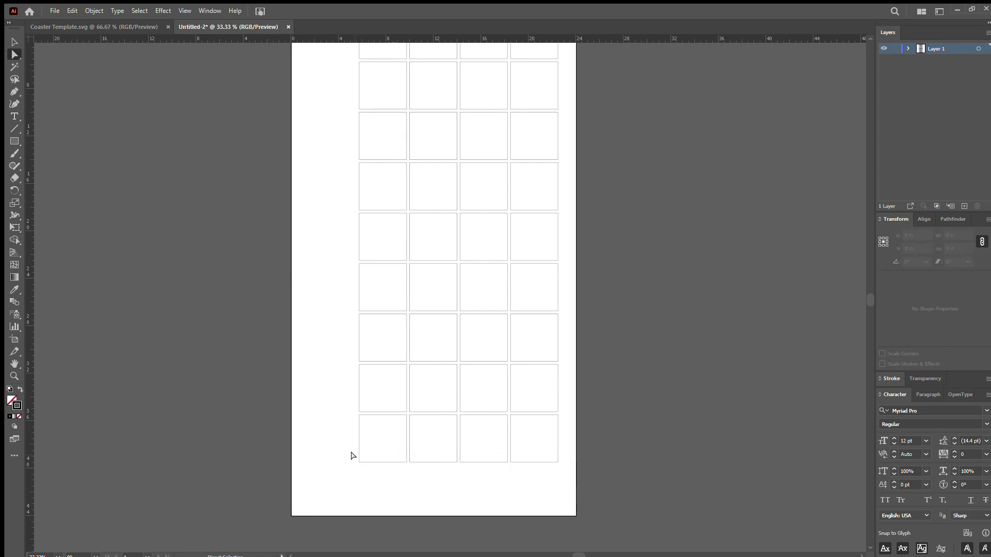
Step: Copy all thirty-six squares and paste them into LightBurn, moving the grid so its top row sits inside the work area
scroll(578, 289, "up", 4)
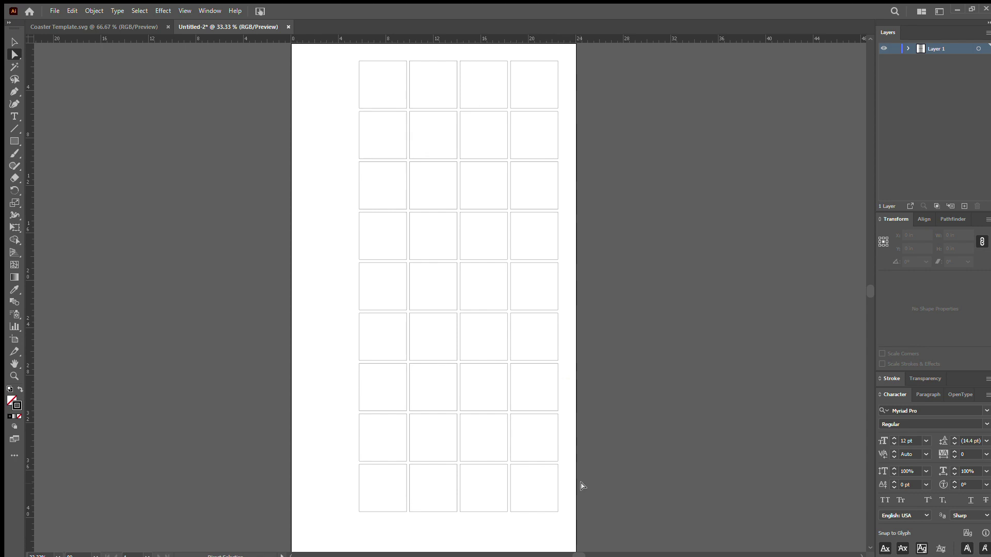
left_click_drag(575, 528, 313, 49)
key("v")
left_click(329, 81)
left_click_drag(351, 52, 578, 517)
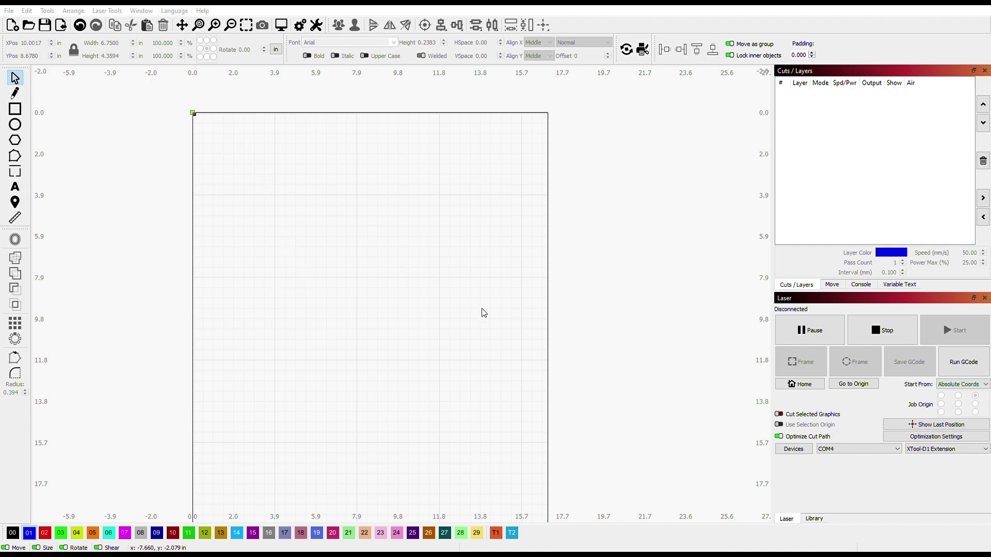
key("ctrl+v")
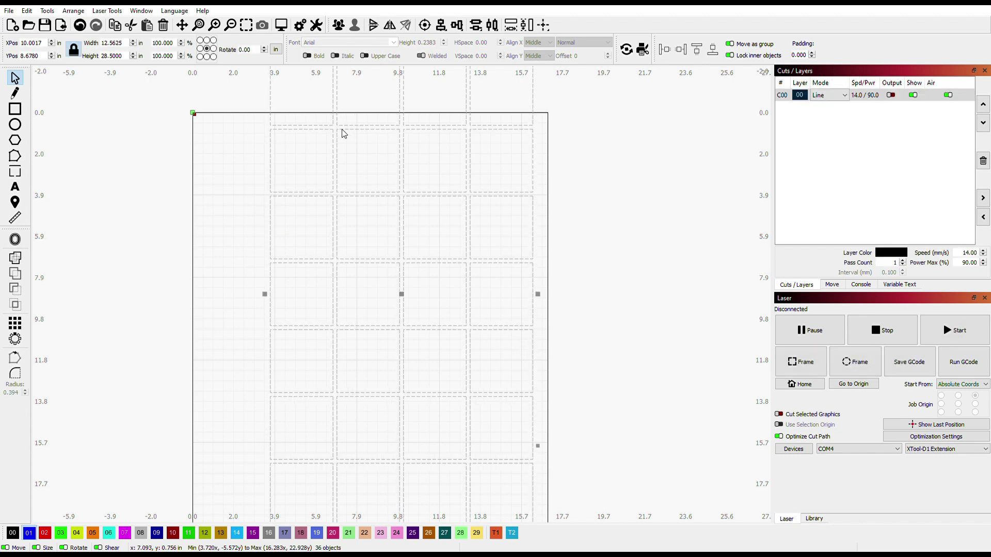
left_click_drag(353, 135, 331, 274)
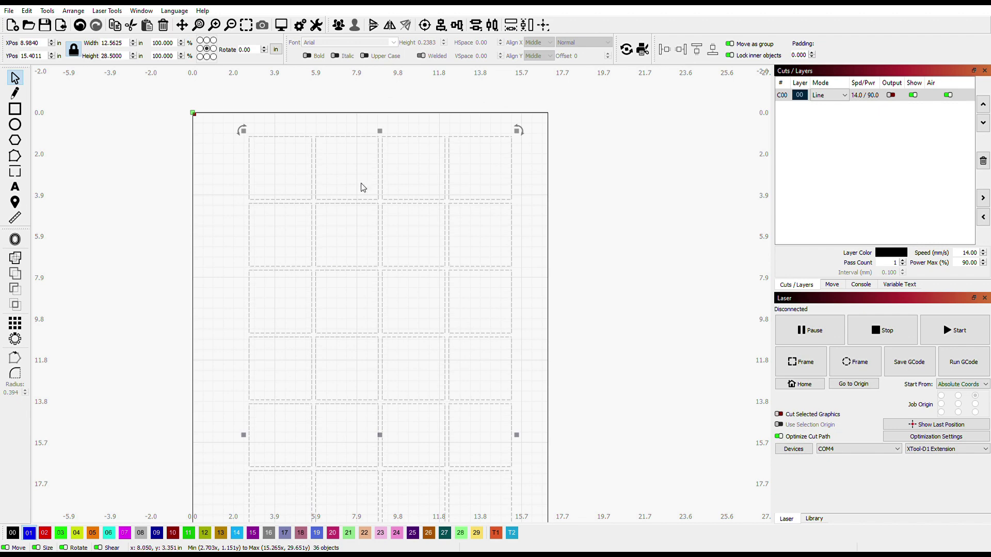
Step: Set the pasted grid's width to 16.75 in with proportions locked and move it near the work area's top-left corner
double_click(113, 46)
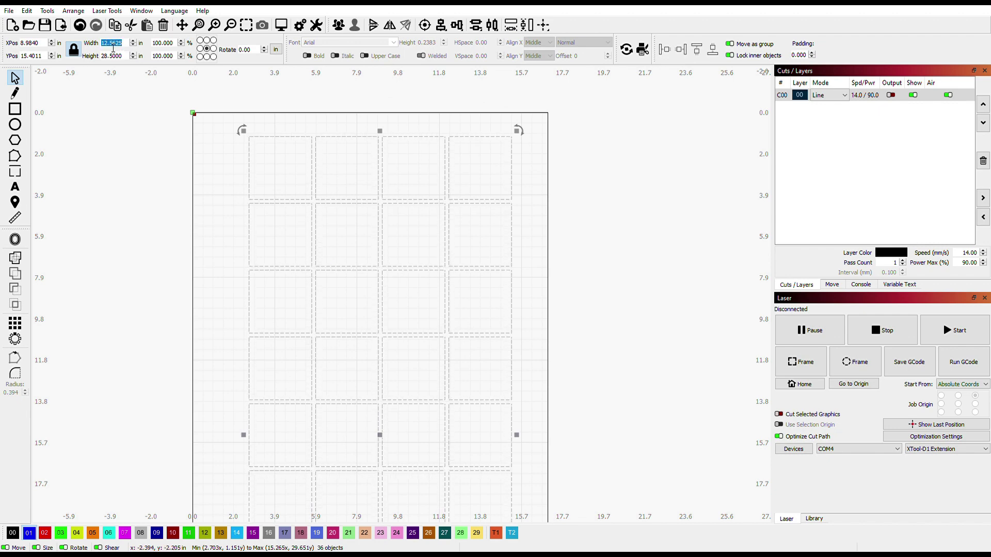
type("16.75")
key("Return")
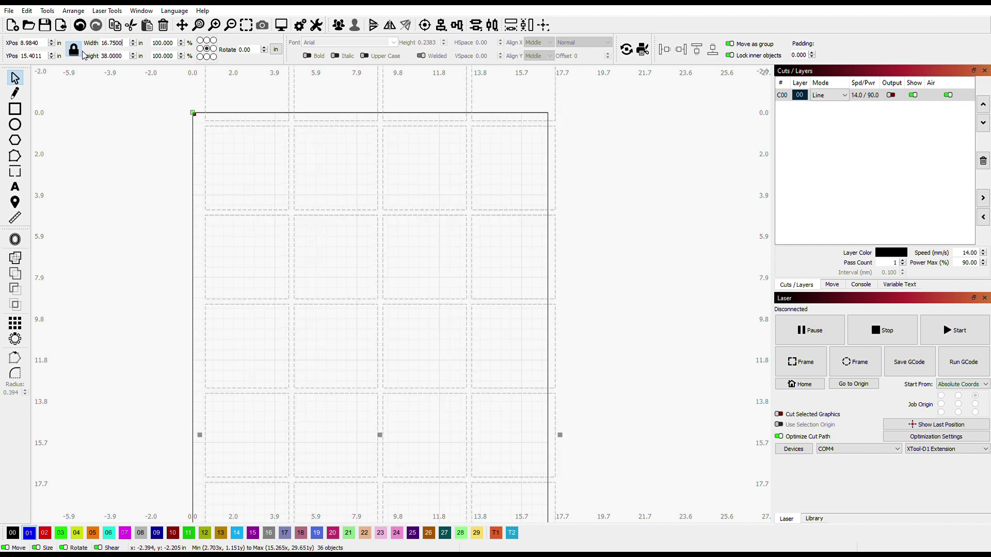
left_click_drag(420, 128, 405, 209)
Step: Examine how the full grid fits within the work area's edges, from the bottom rows up to the top-left corner
scroll(392, 258, "down", 5)
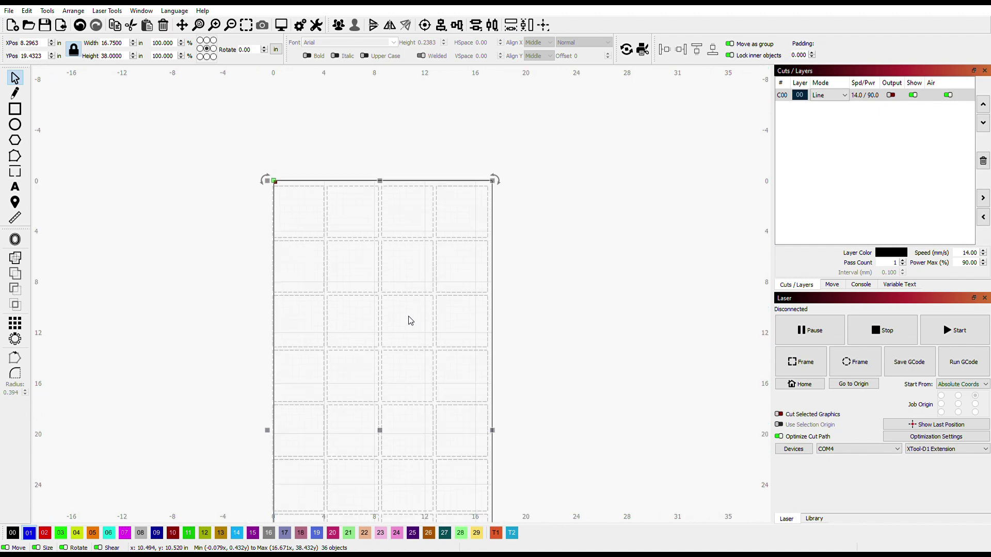
scroll(427, 428, "down", 2)
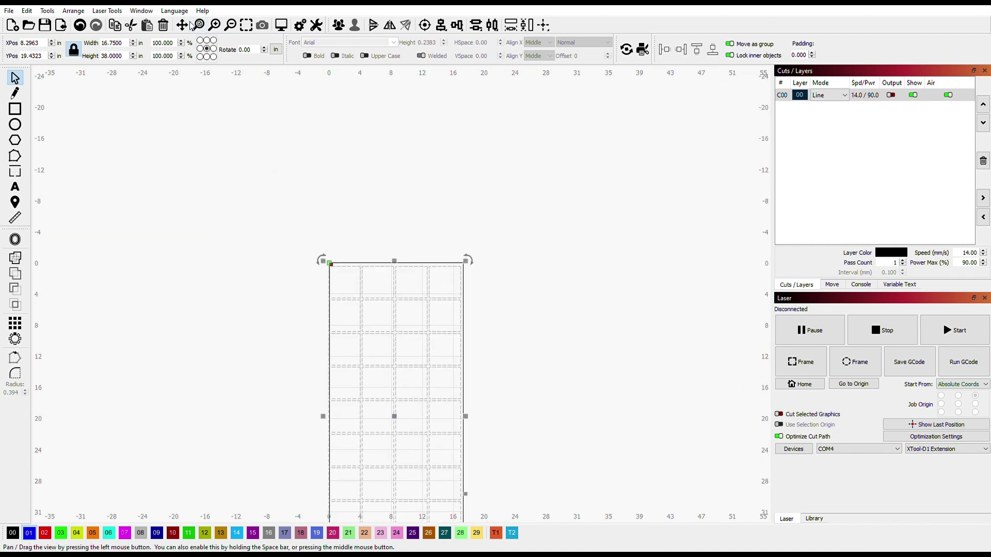
left_click(479, 334)
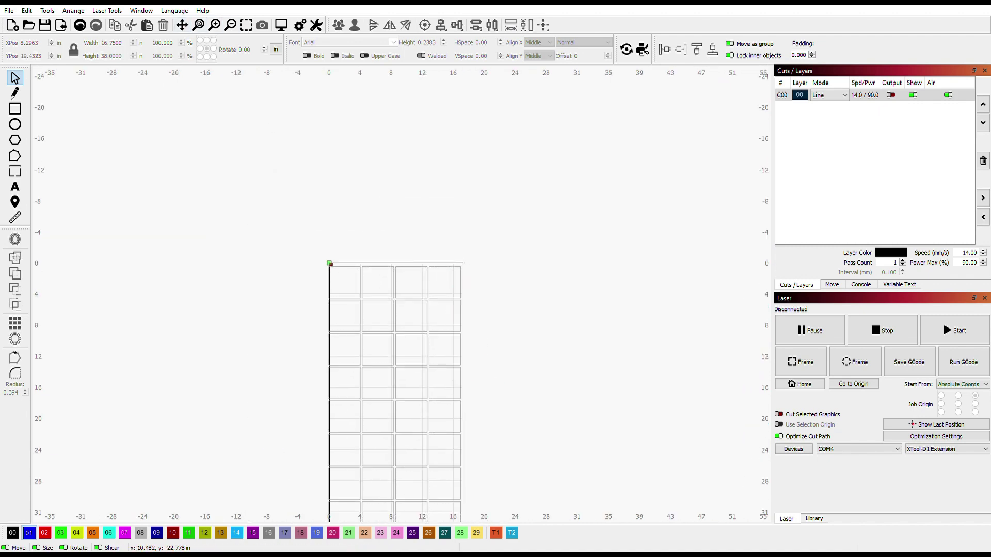
left_click(182, 25)
left_click_drag(323, 424, 311, 312)
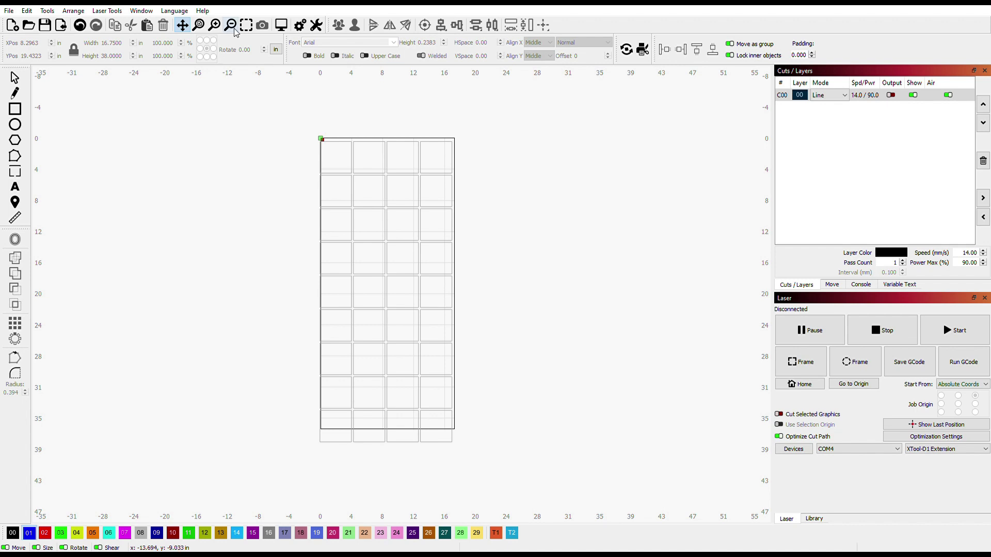
left_click(216, 26)
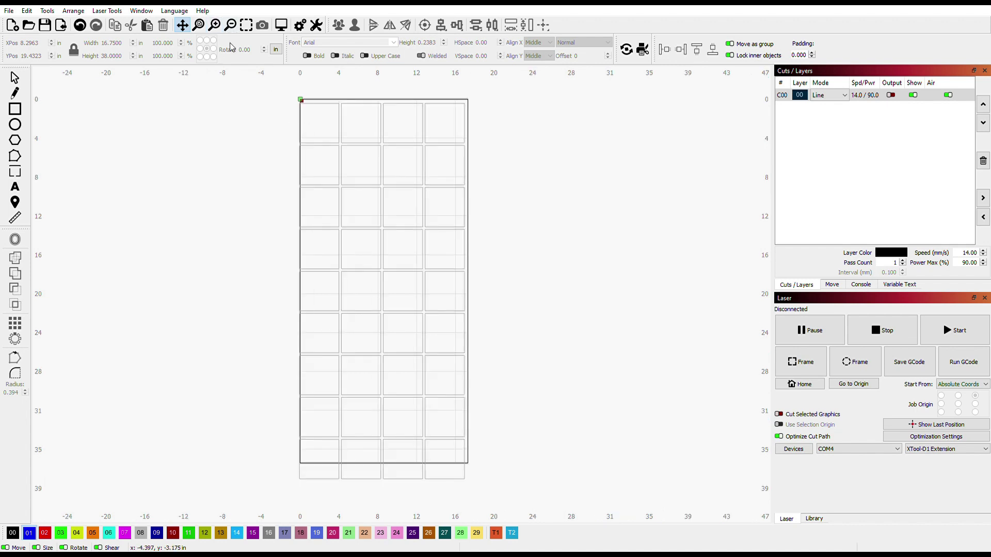
left_click(215, 26)
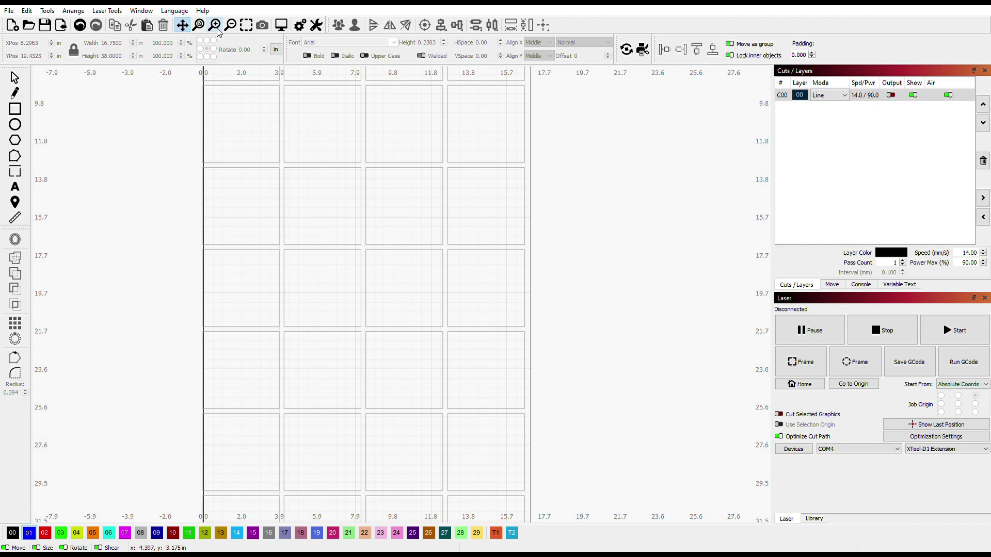
left_click(215, 26)
left_click_drag(289, 113, 355, 538)
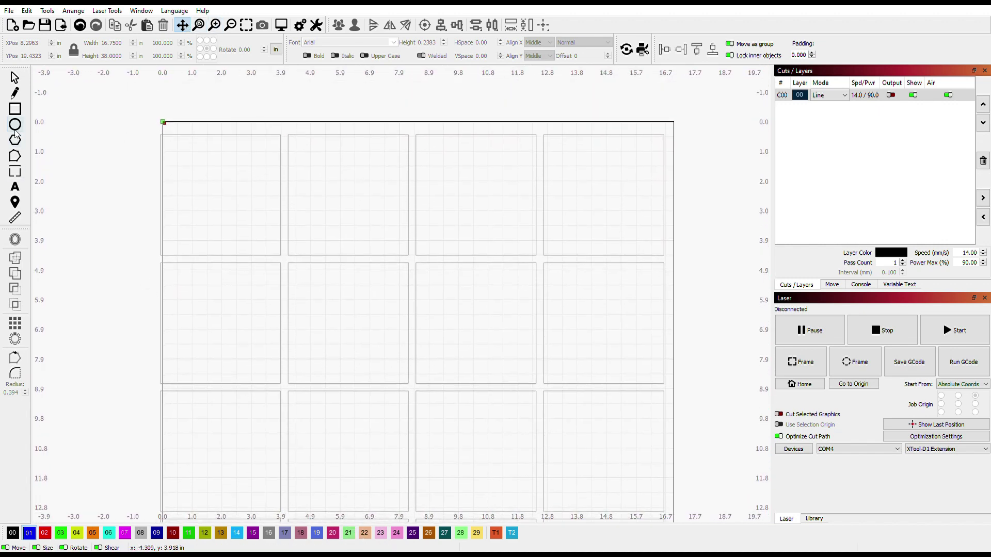
Step: Select all the squares and enable laser output for layer 00
left_click(14, 78)
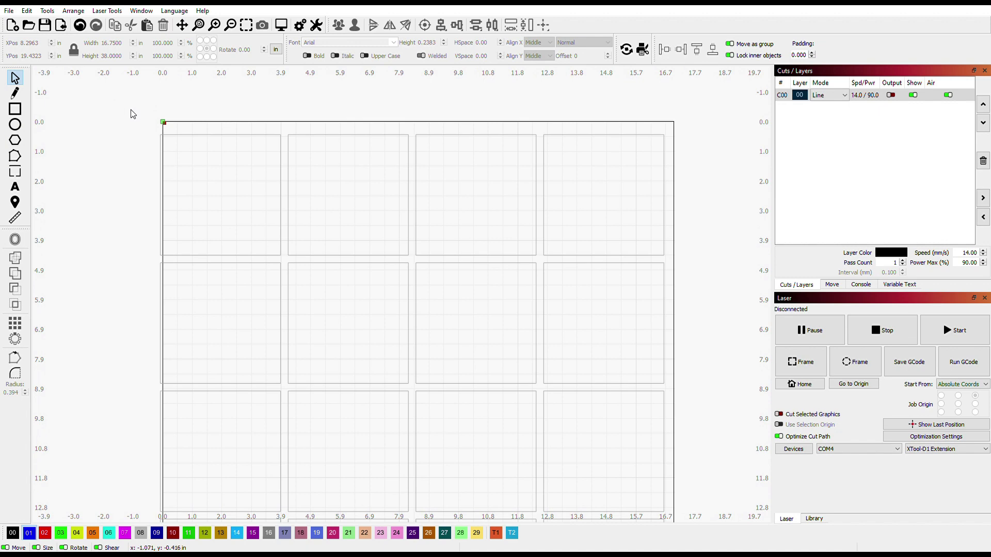
key("ctrl+a")
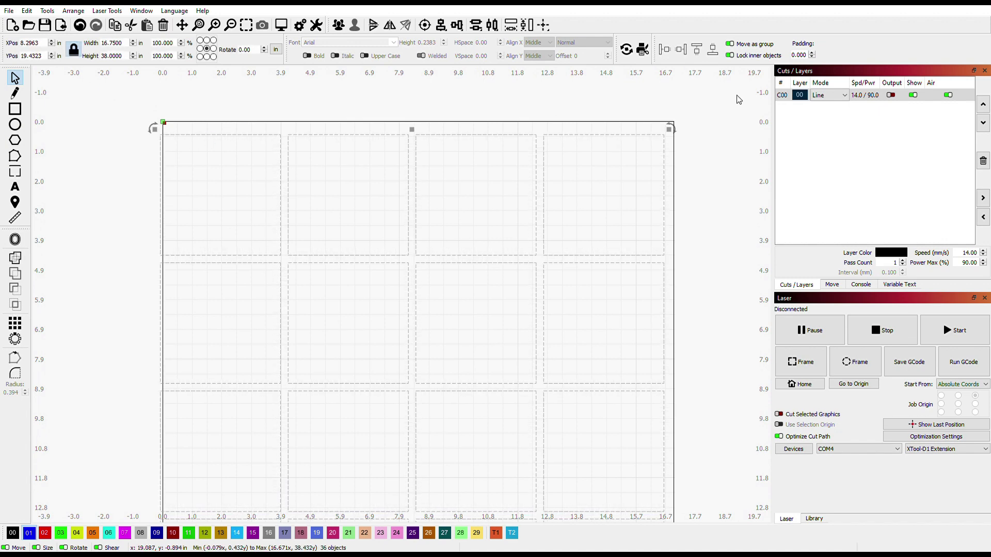
left_click(890, 95)
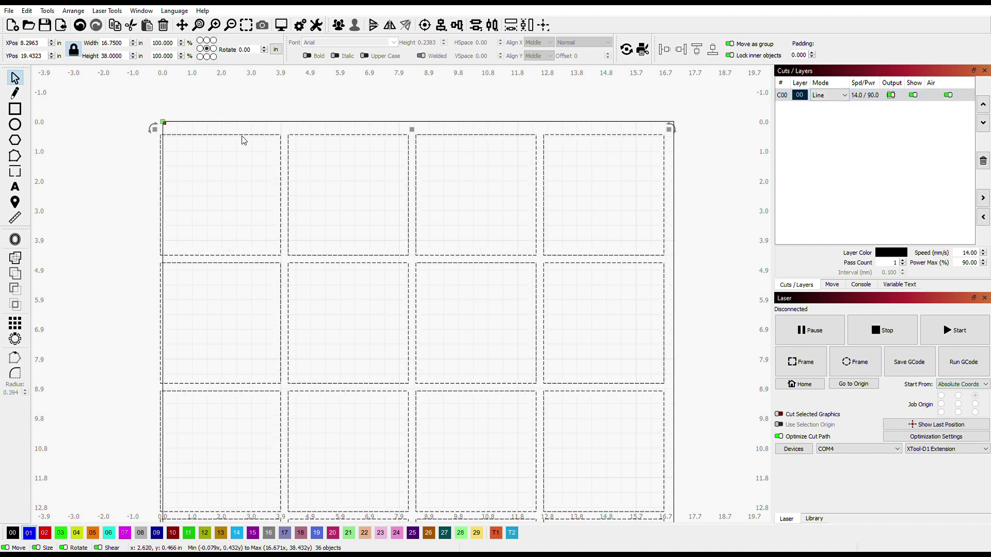
Step: Shift the selected grid inside the work area and set its centre position to X 8.5 in and Y 19.25 in
left_click_drag(244, 139, 250, 132)
double_click(46, 60)
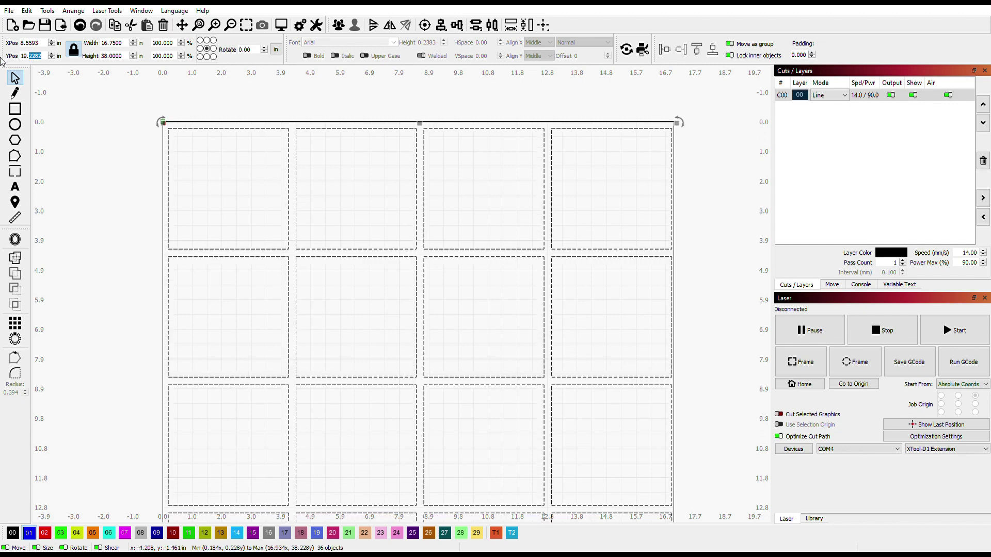
type("2500")
double_click(30, 45)
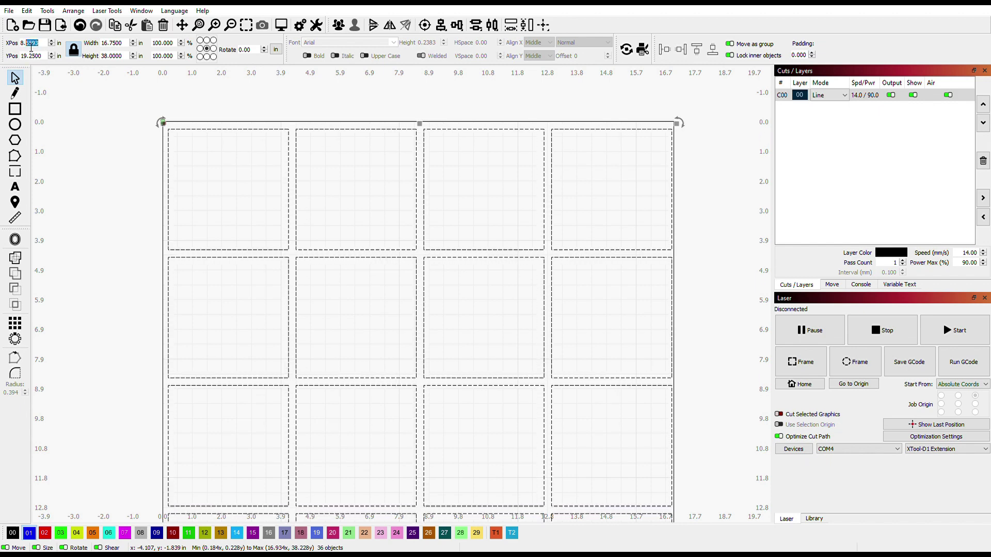
type("5")
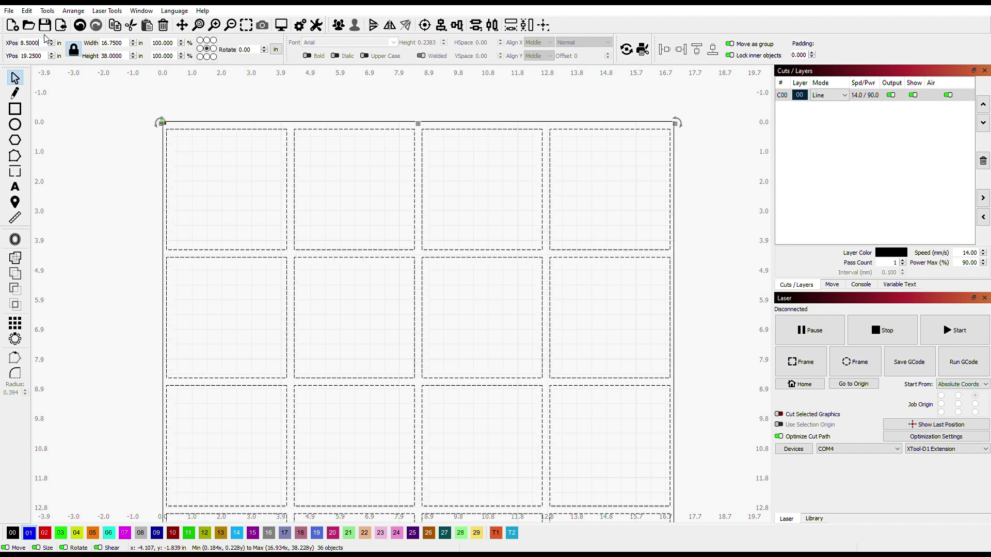
type("000")
key("Return")
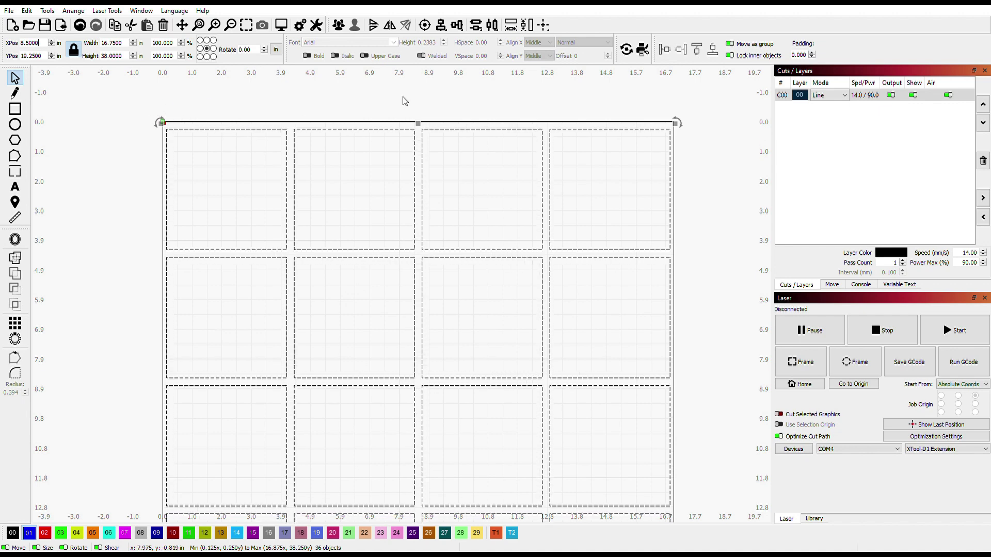
Step: Check the width and height of the square in the grid's top-right corner
left_click(300, 134)
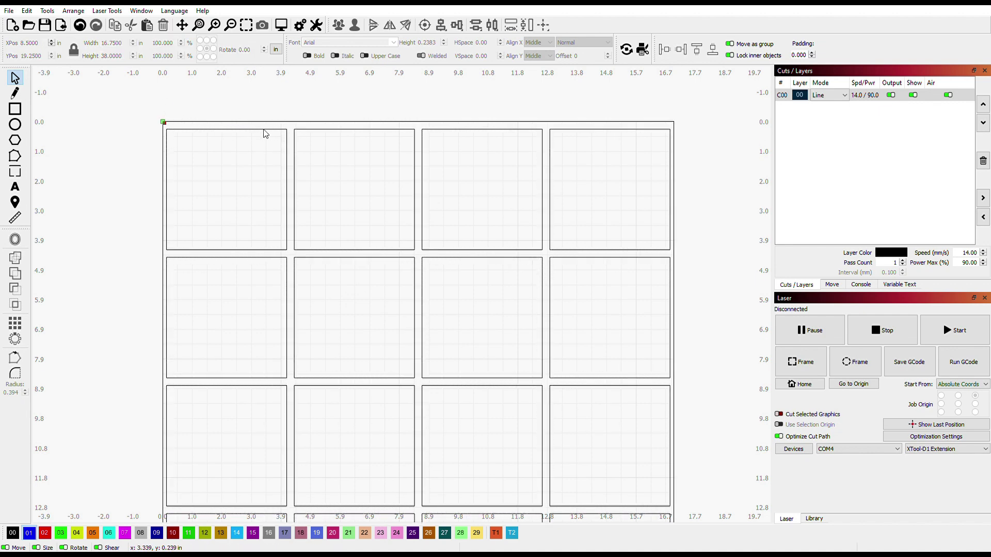
left_click(586, 139)
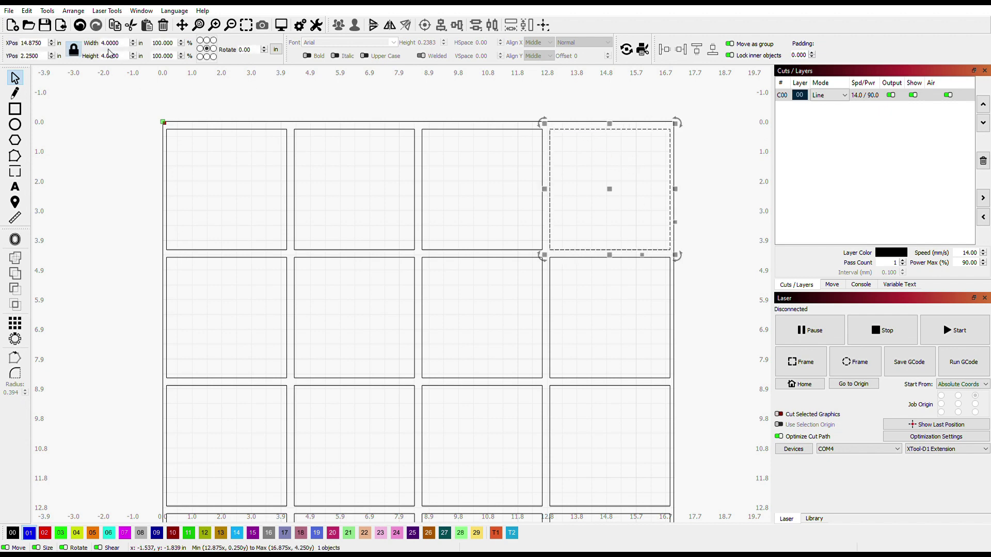
left_click(122, 115)
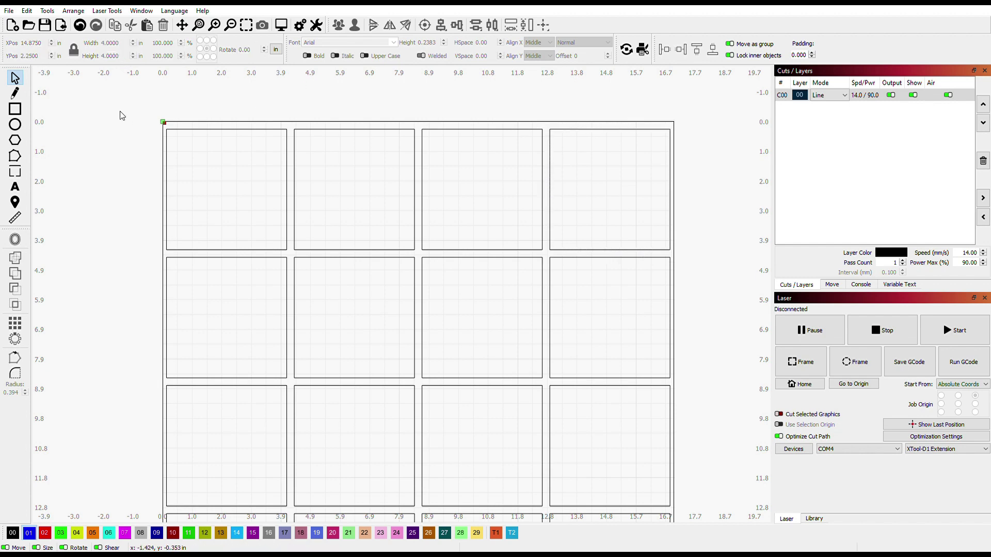
Step: Check the top-left square's position values and turn off laser output for layer 00
left_click(225, 134)
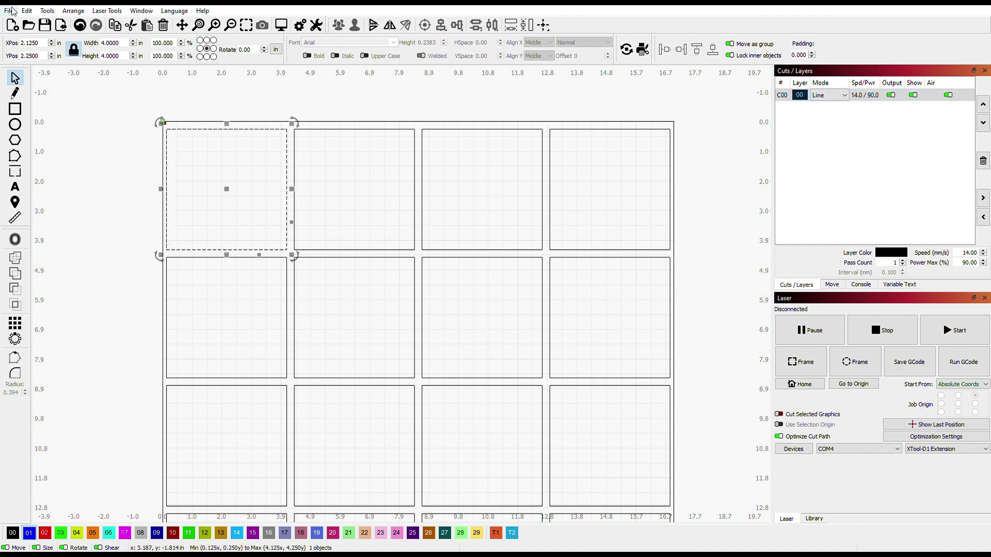
left_click(892, 95)
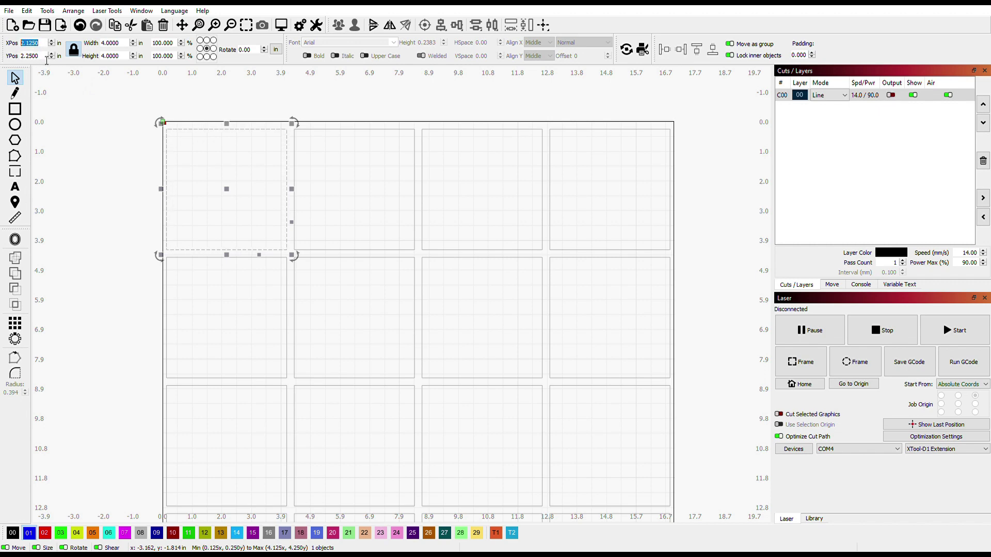
left_click(143, 100)
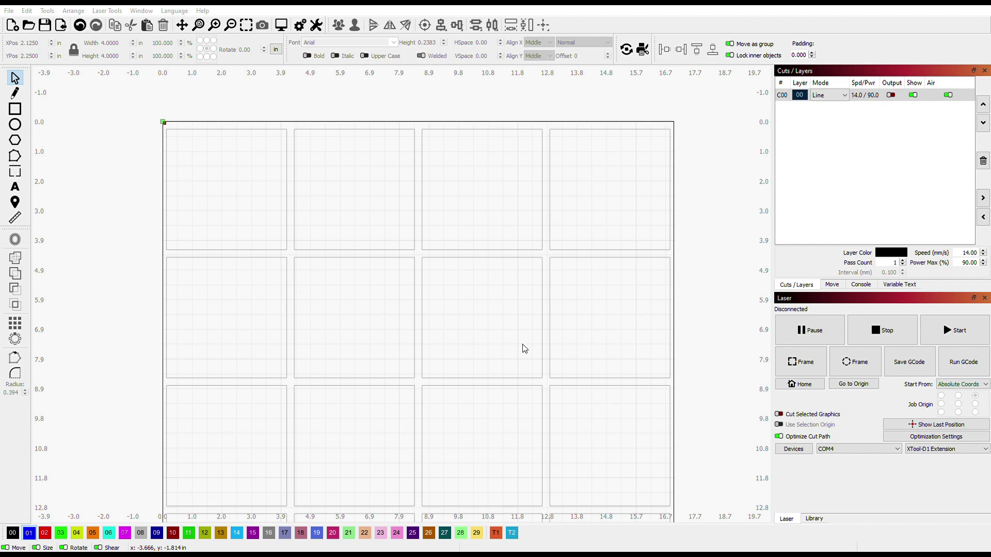
Step: Paste the animal-head logo on layer 07 and move it over the grid's top-left square
key("ctrl+v")
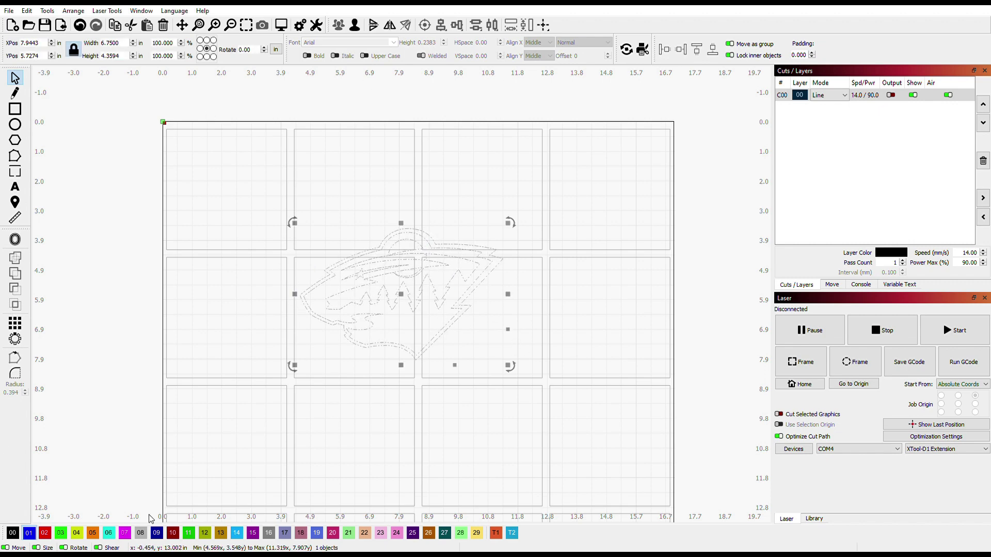
left_click(124, 533)
left_click_drag(409, 236, 238, 134)
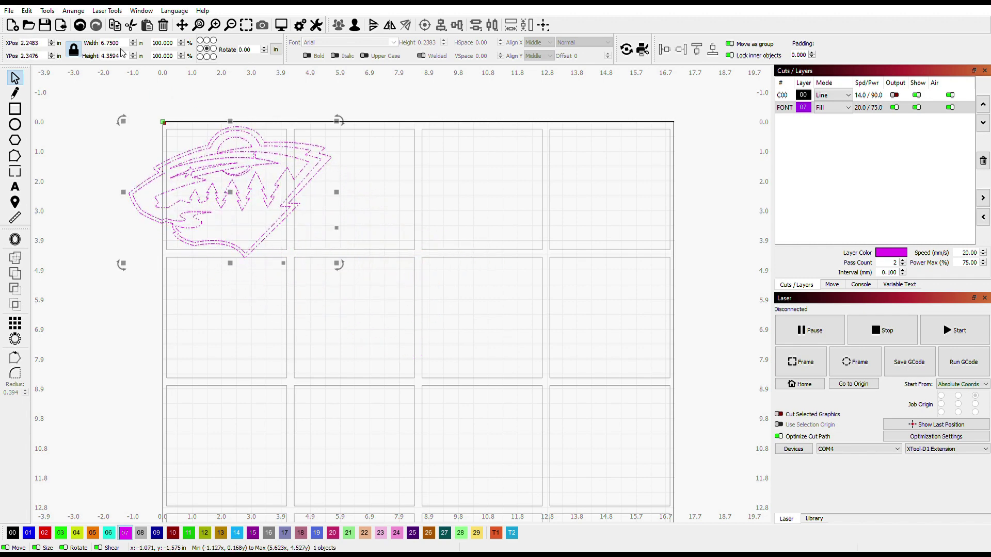
Step: Set the logo's width to 3 in with locked proportions and move it roughly to the middle of the top-left square
double_click(103, 45)
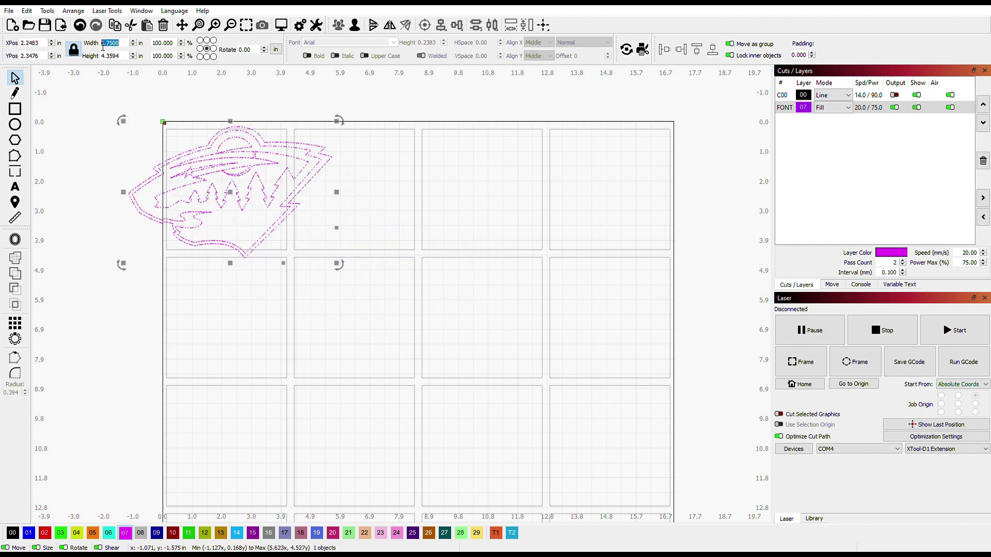
type("3")
key("Return")
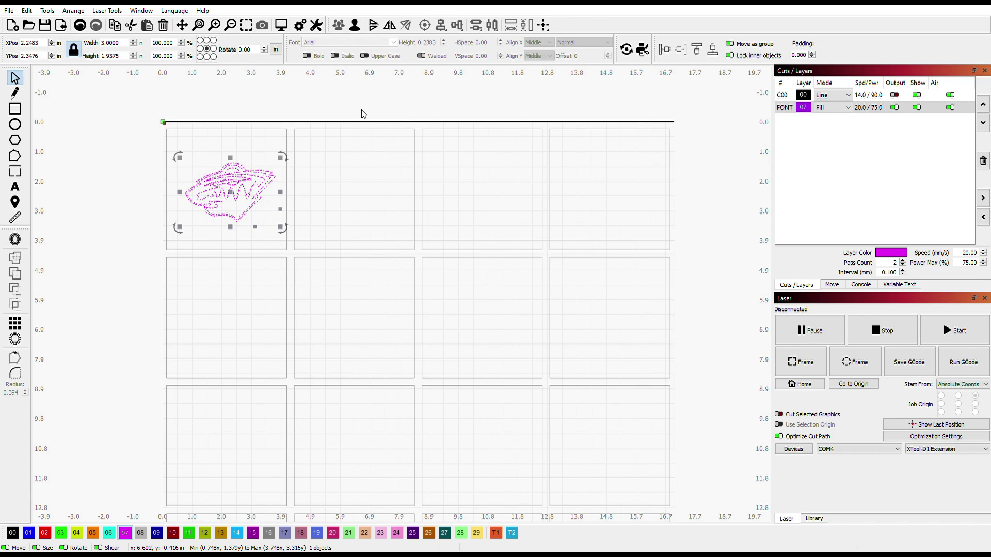
left_click_drag(255, 173, 250, 172)
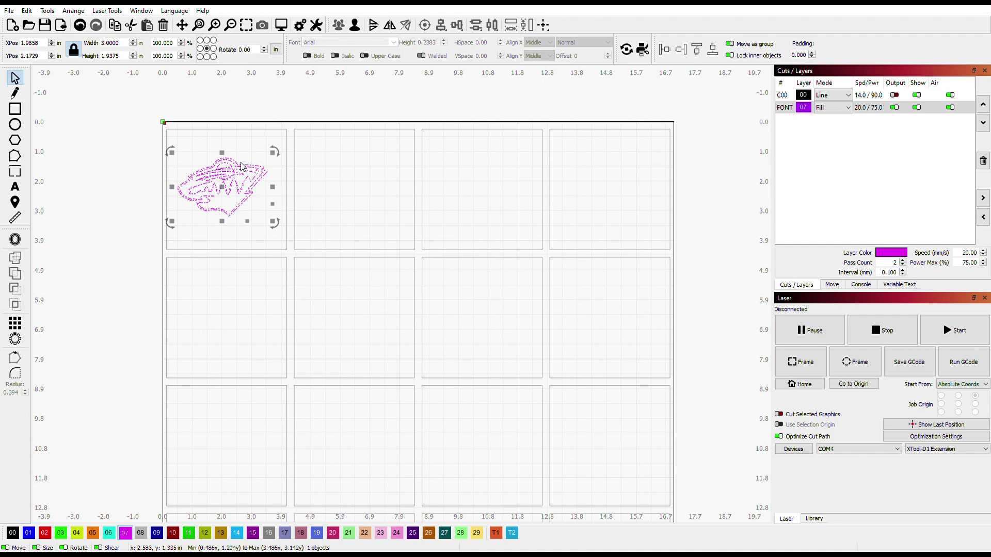
left_click_drag(235, 162, 237, 163)
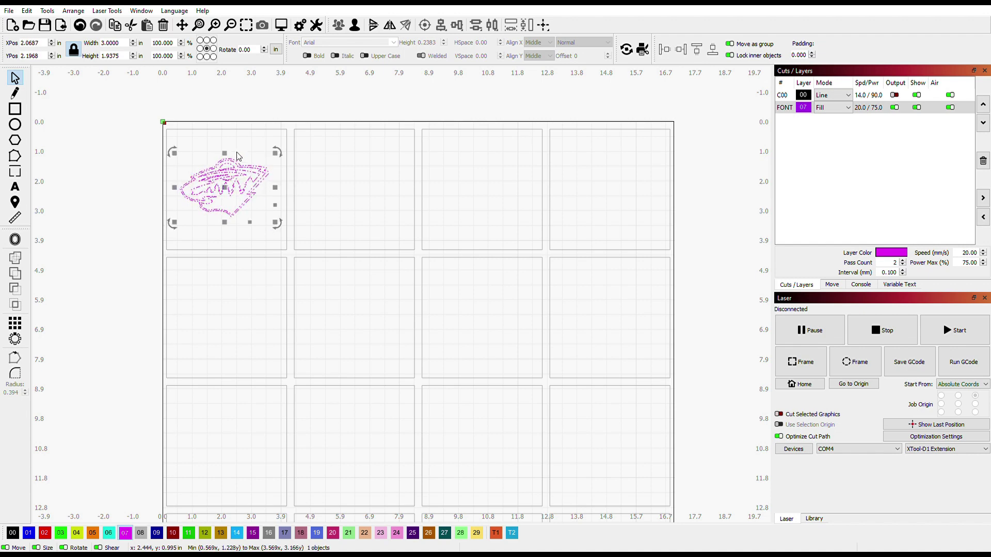
Step: Check the top-left square's centre position and set the logo's centre to X 2.125 in and Y 2.25 in to match
left_click(238, 134)
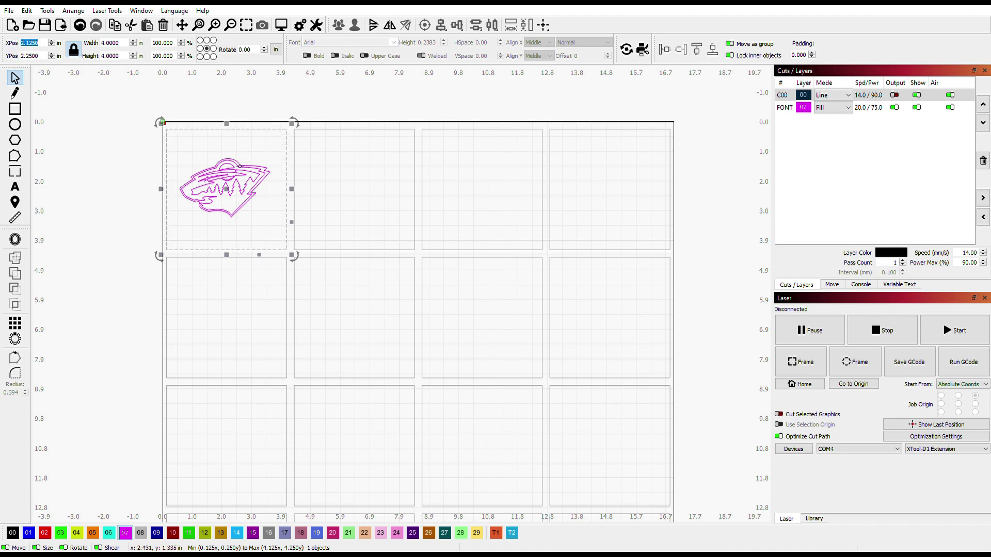
left_click(240, 166)
left_click(14, 57)
type("2.25")
key("Return")
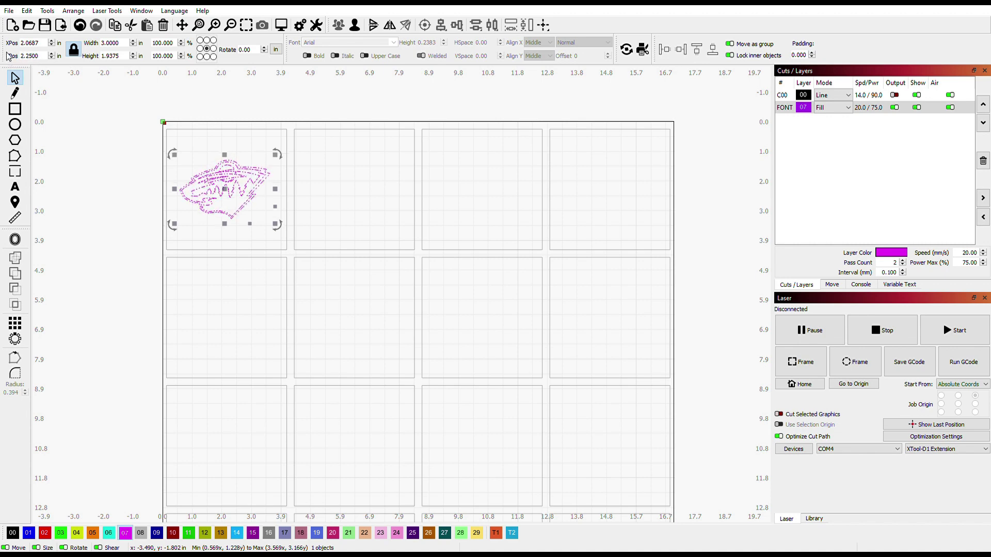
key("shift+Tab")
type("2.125")
key("Return")
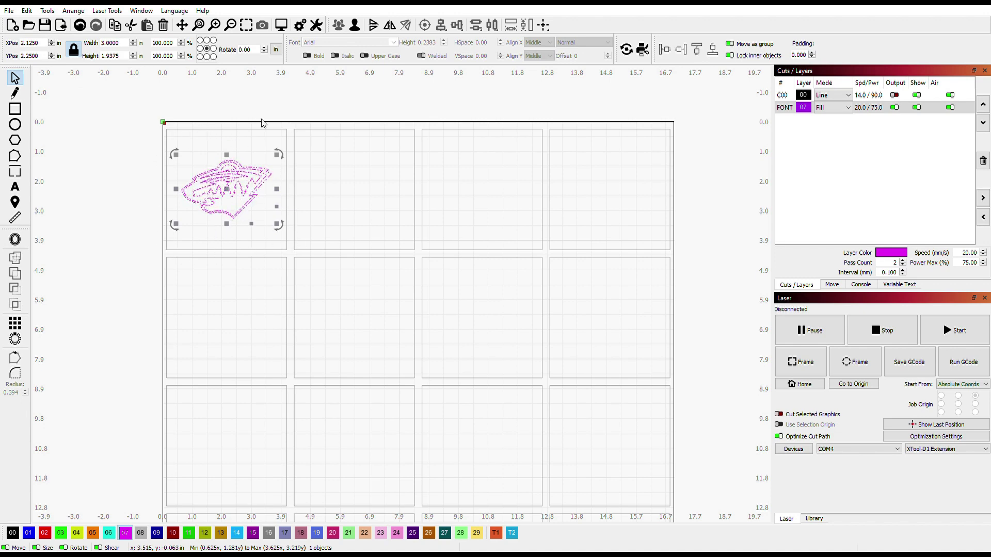
left_click(239, 104)
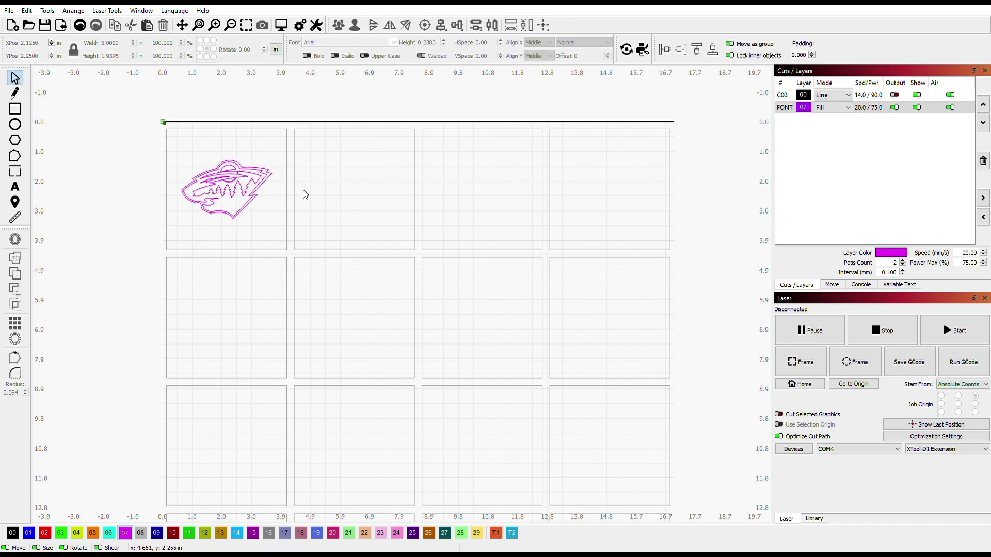
Step: Duplicate the logo and place the copy near the middle of the second square in the top row
left_click(262, 190)
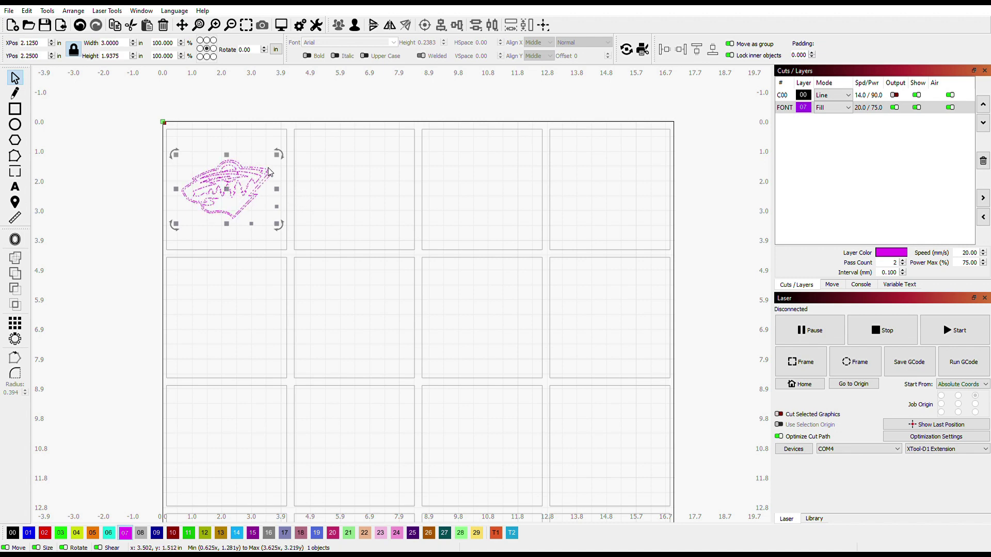
left_click_drag(268, 171, 383, 201)
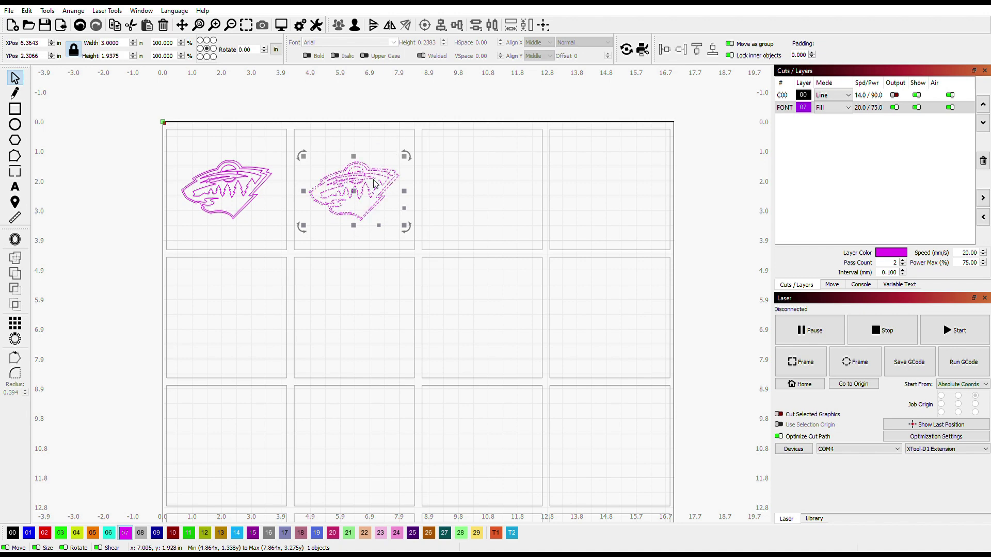
left_click_drag(377, 173, 376, 172)
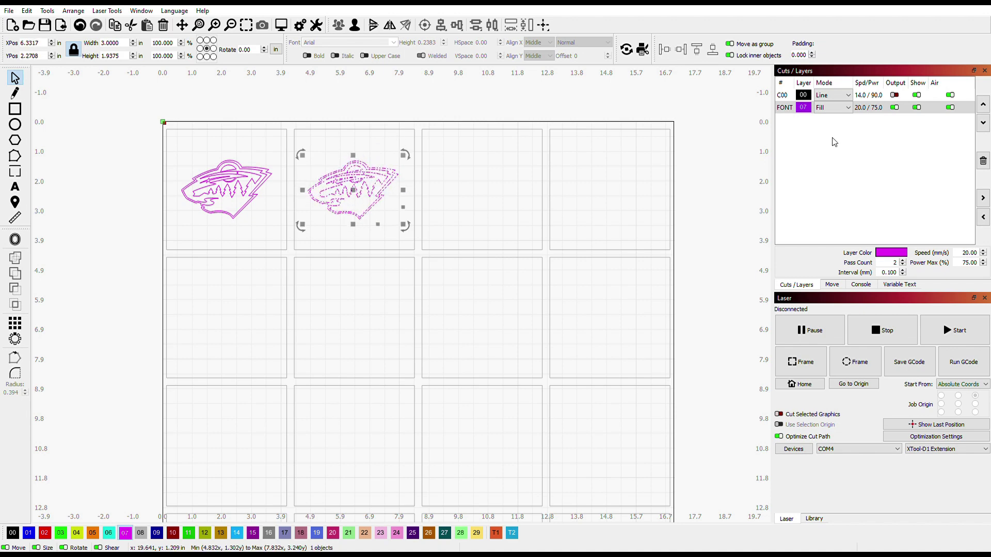
left_click(855, 112)
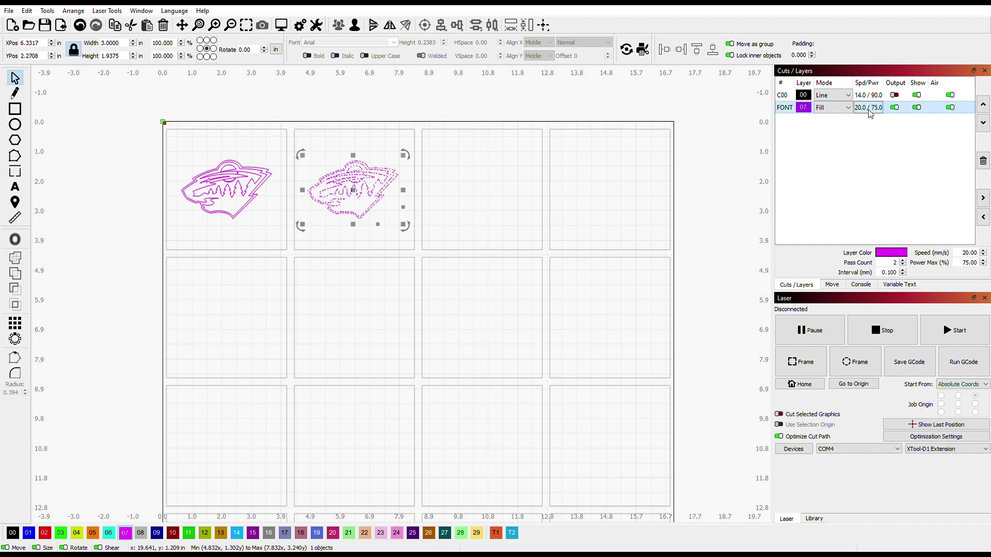
left_click(390, 137)
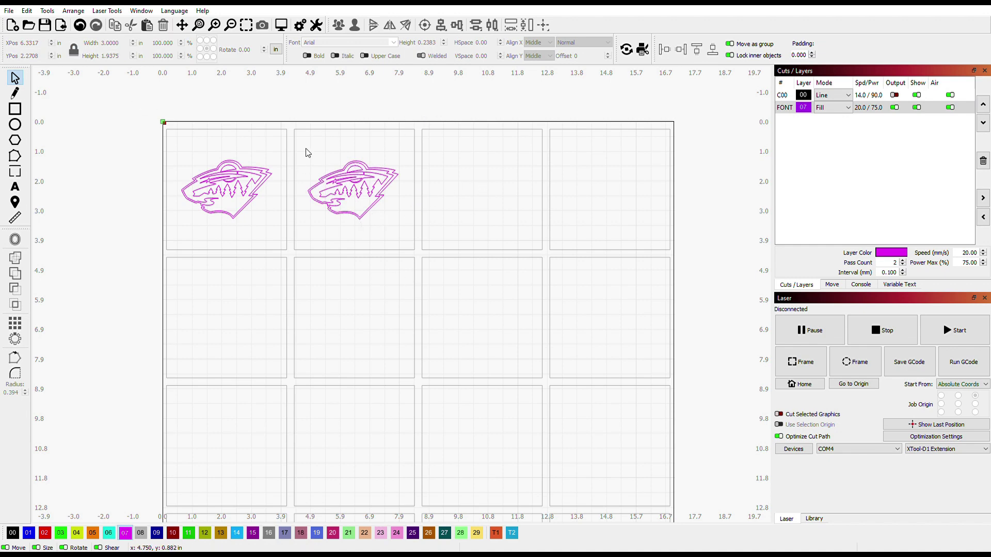
Step: Delete the logo copy from the second square and the original logo from the first square
left_click(360, 167)
key("Delete")
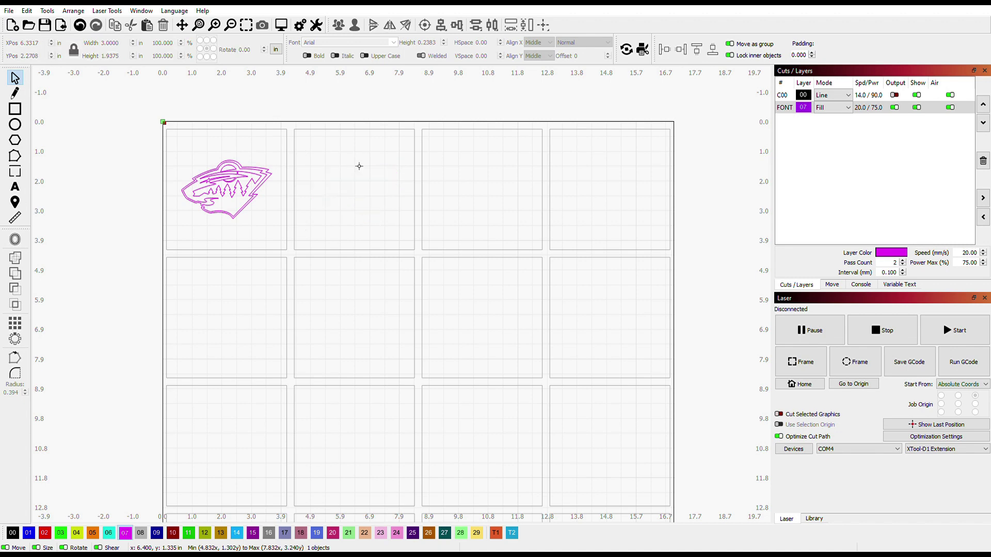
left_click(225, 167)
key("Delete")
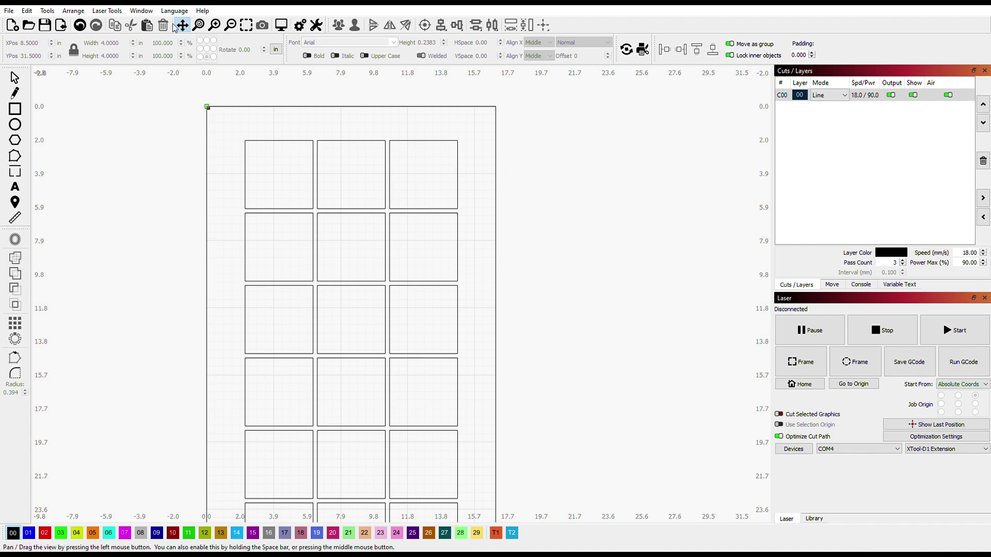
left_click_drag(514, 405, 491, 204)
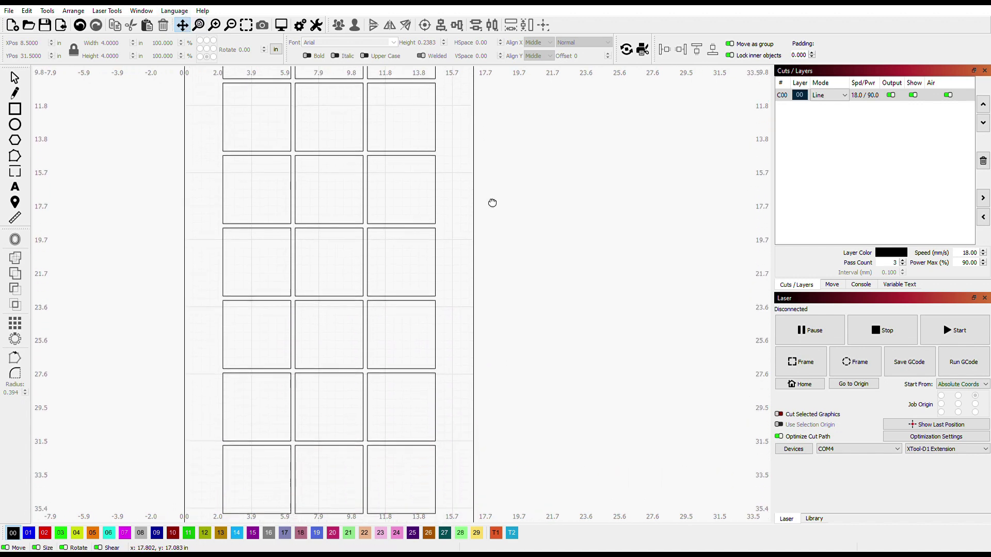
left_click_drag(467, 387, 485, 437)
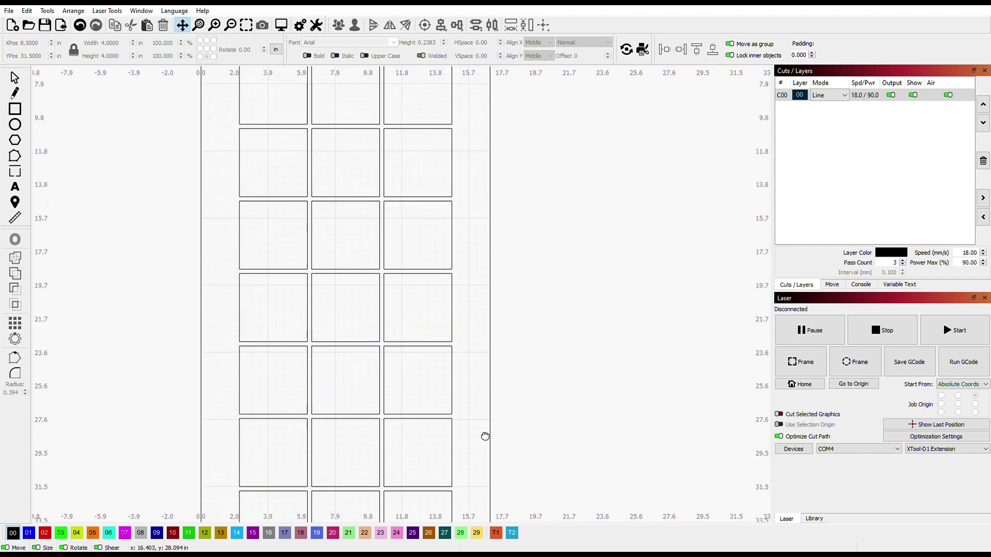
left_click_drag(479, 218, 478, 373)
left_click_drag(488, 192, 488, 205)
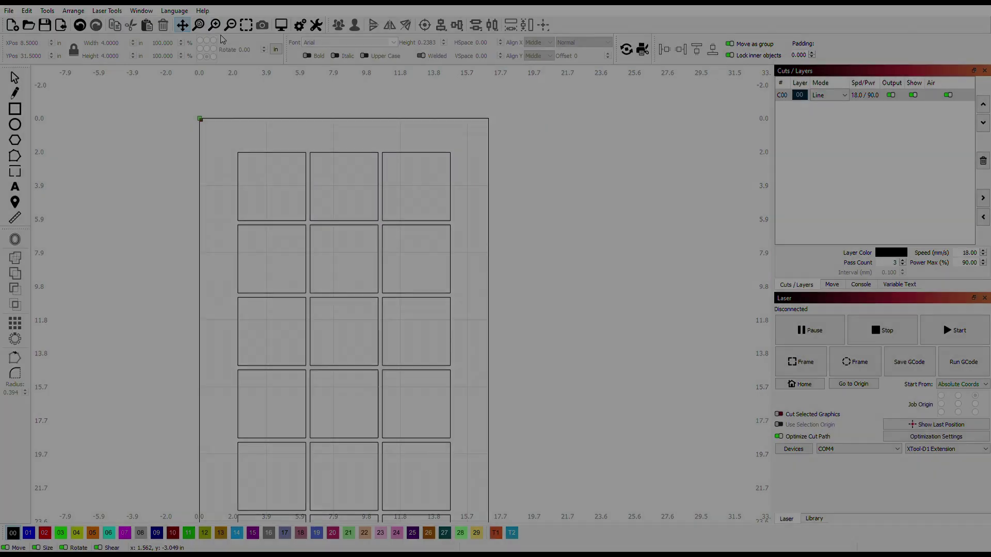